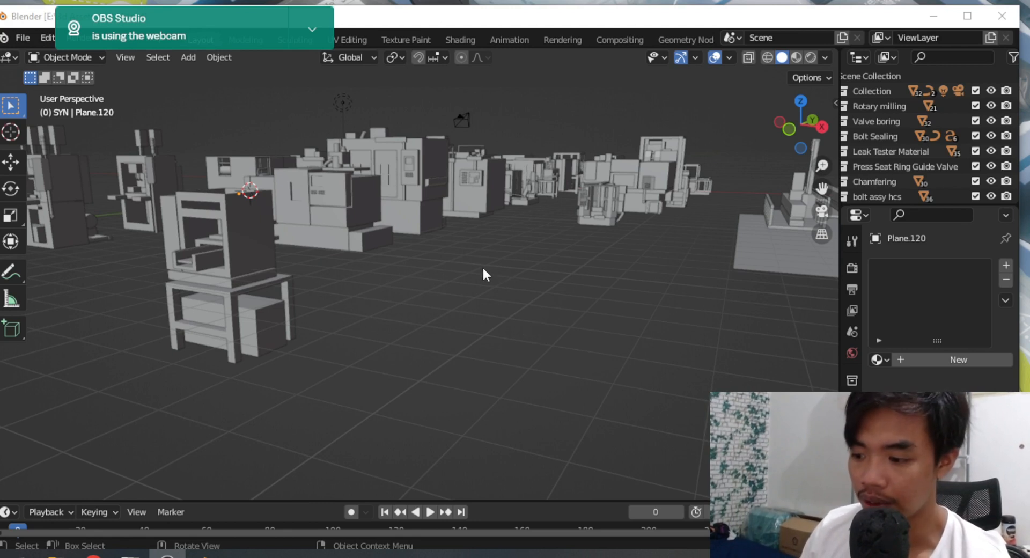
Select all parts of the machine with the curved pipe on top and isolate them in local view.
drag(116, 193, 383, 466)
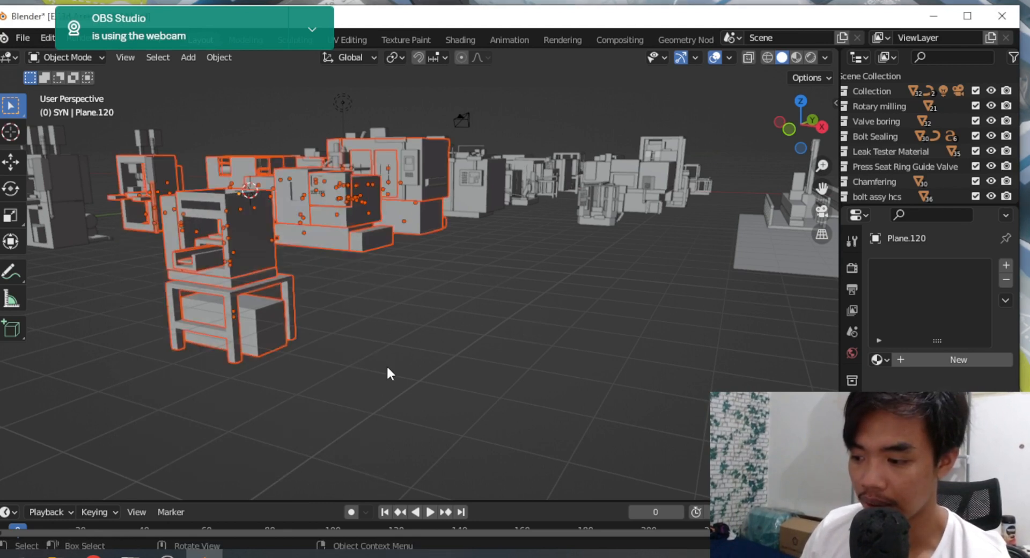
click(485, 350)
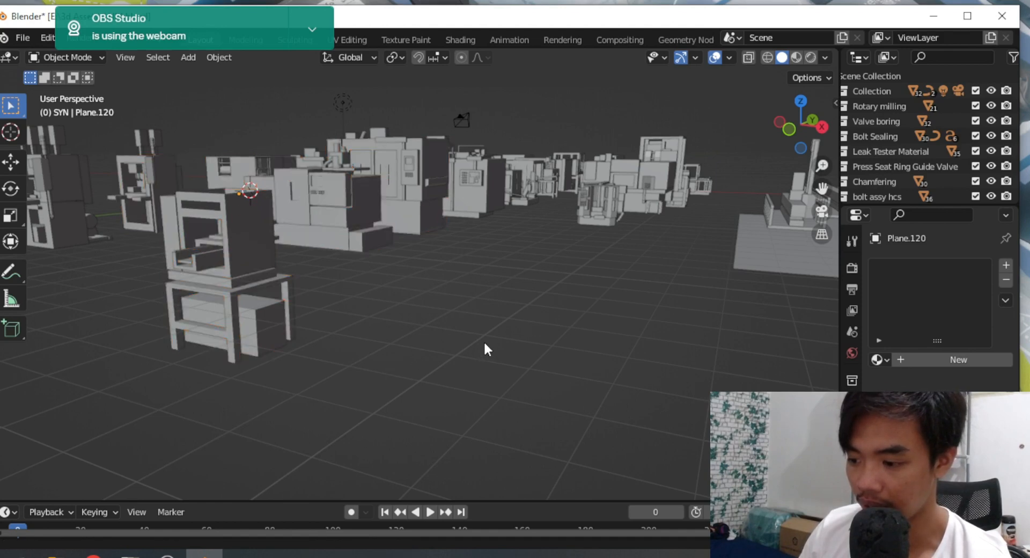
drag(485, 349, 518, 298)
drag(317, 215, 472, 427)
click(452, 384)
drag(452, 384, 449, 275)
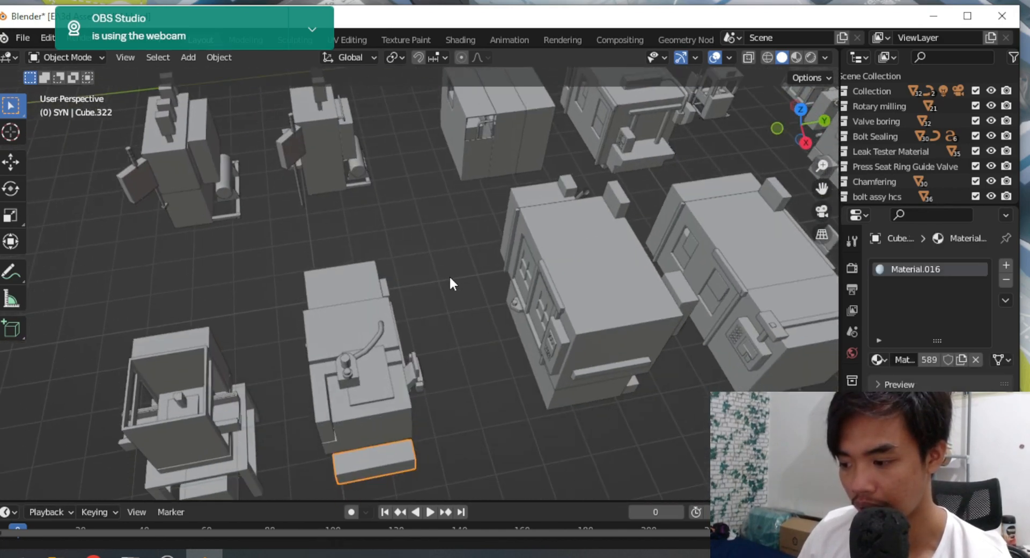
drag(281, 232, 433, 501)
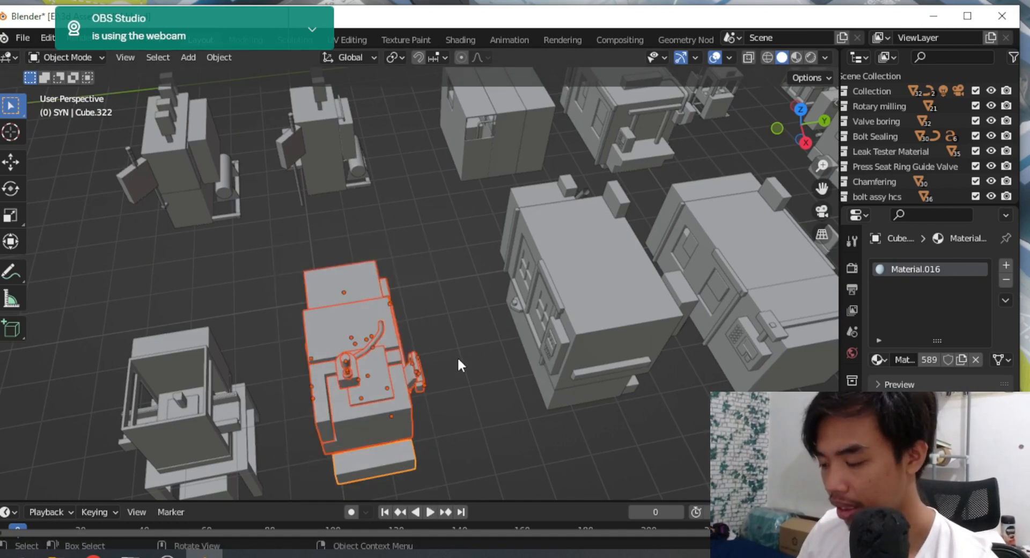
key(KP_Divide)
drag(501, 336, 674, 278)
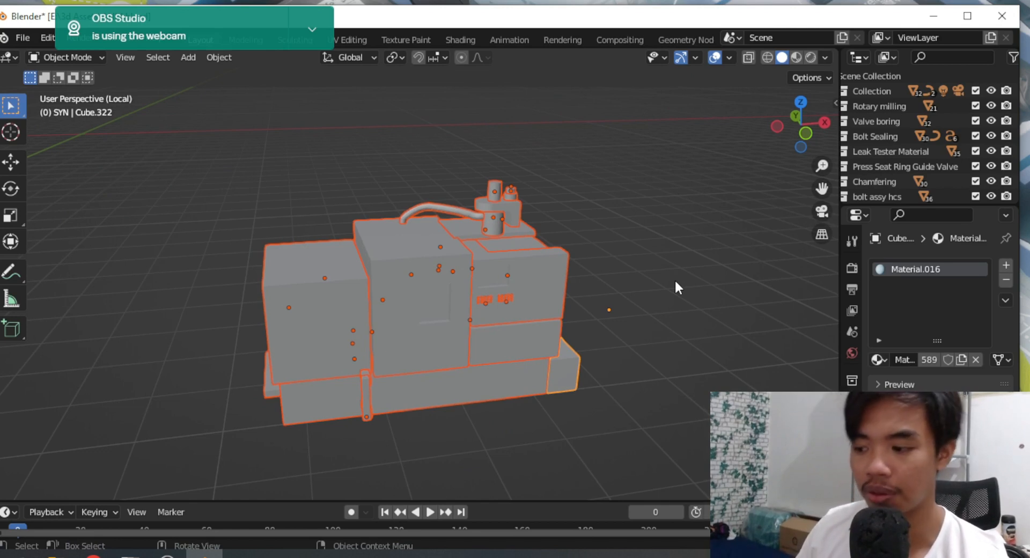
Examine the front of the isolated machine and its middle cabinet block from several angles and distances.
click(664, 297)
drag(664, 297, 706, 327)
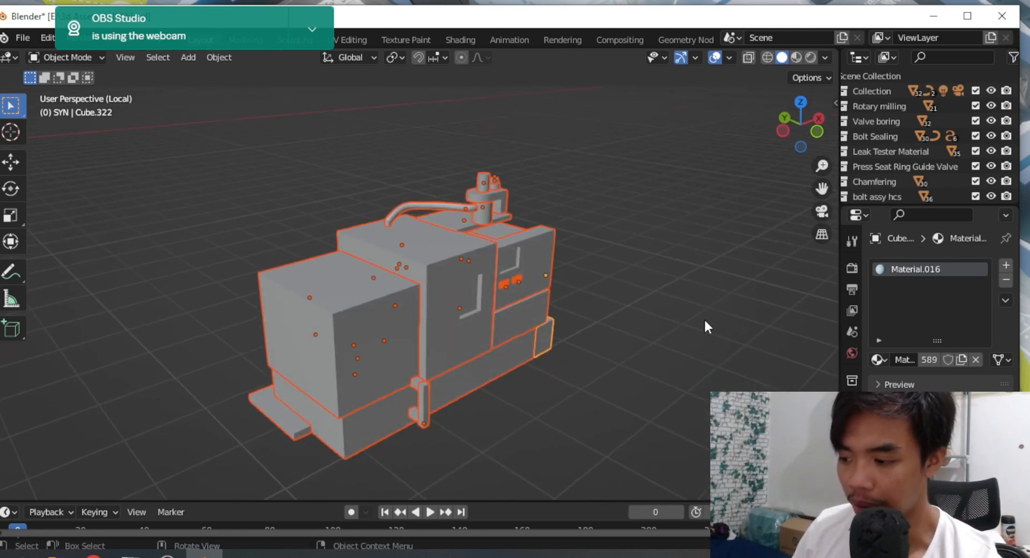
drag(492, 336, 405, 292)
click(404, 282)
click(354, 287)
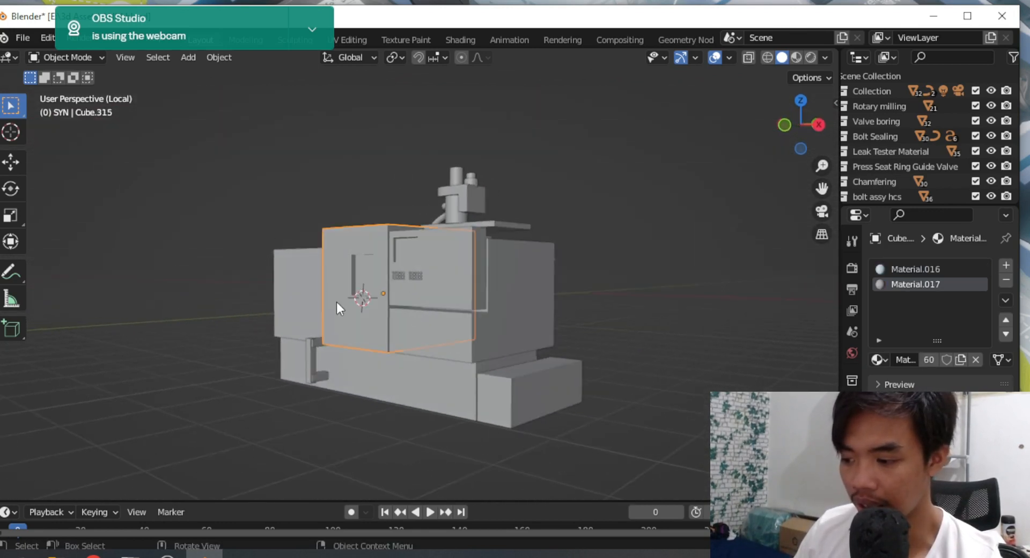
scroll(337, 302, up, 6)
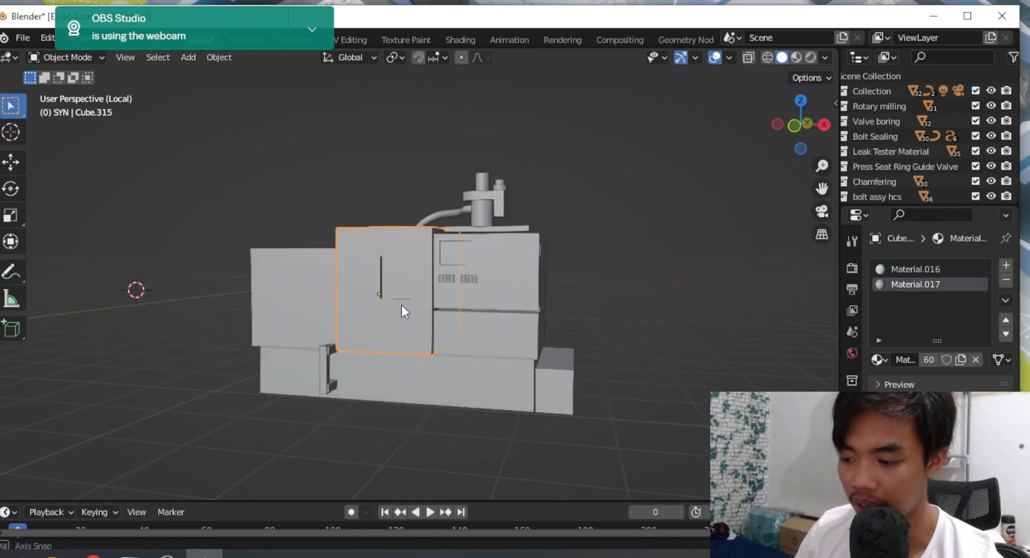
drag(517, 314, 571, 342)
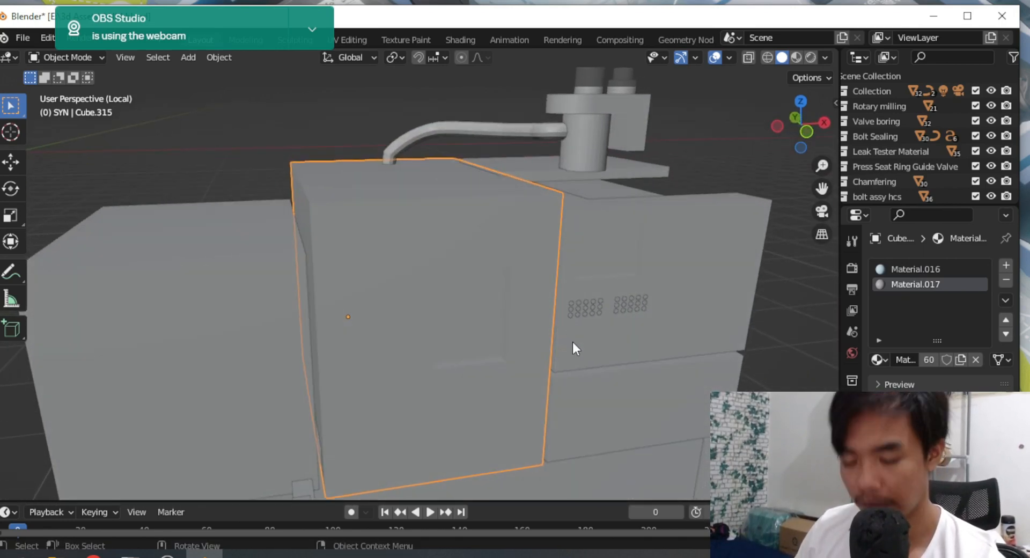
scroll(571, 342, down, 5)
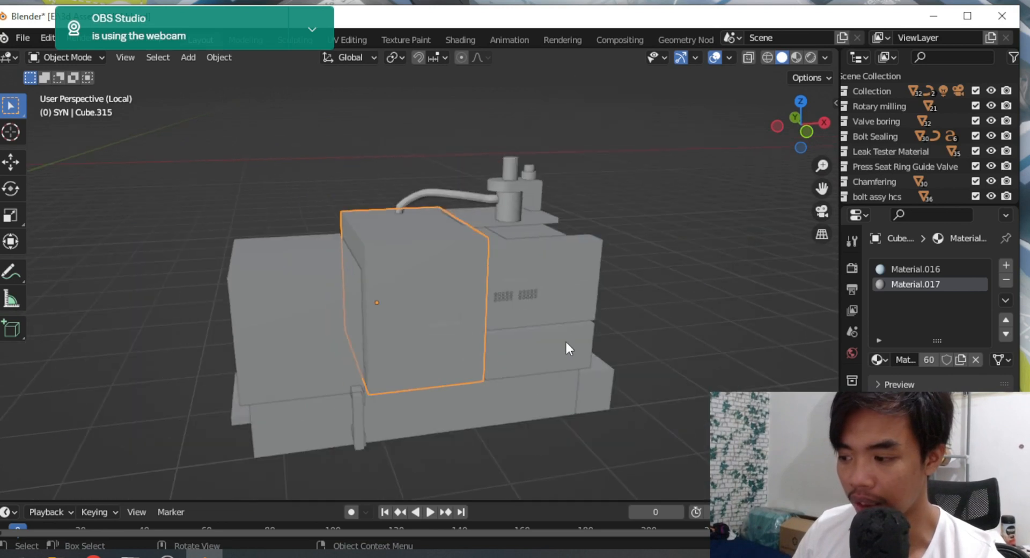
drag(565, 350, 524, 329)
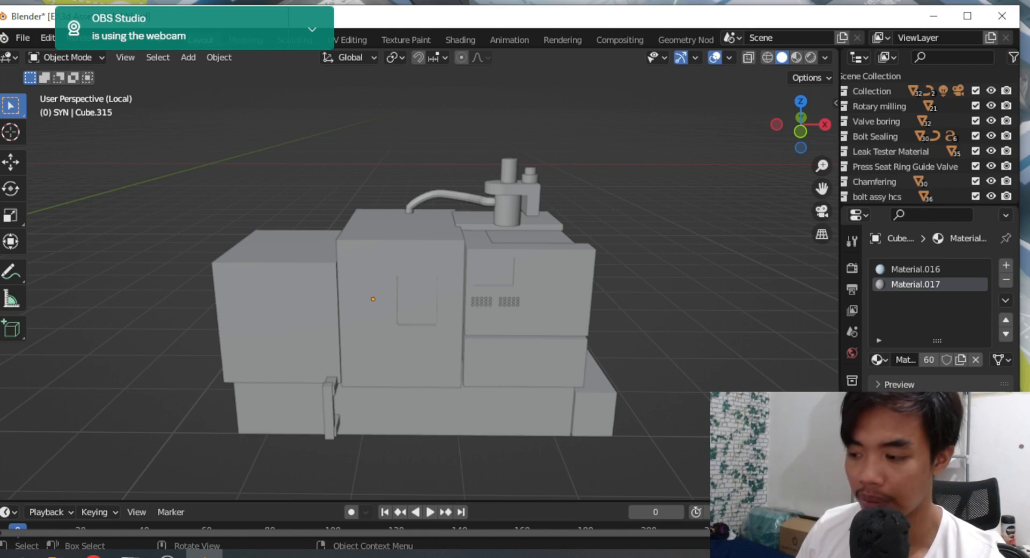
Examine the back and end faces of the isolated machine, including its rear cabinet part.
drag(718, 387, 416, 375)
click(422, 311)
click(307, 316)
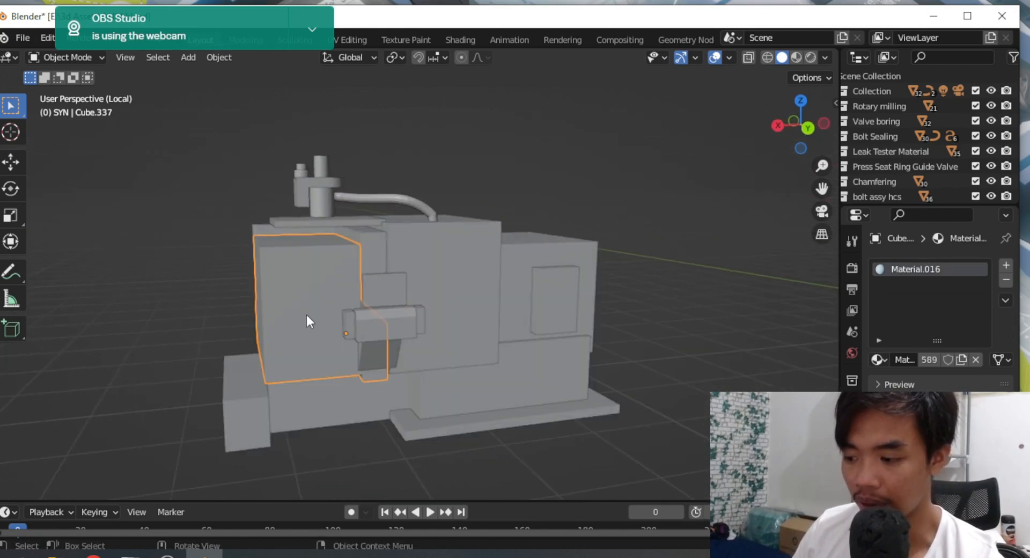
key(g)
key(Escape)
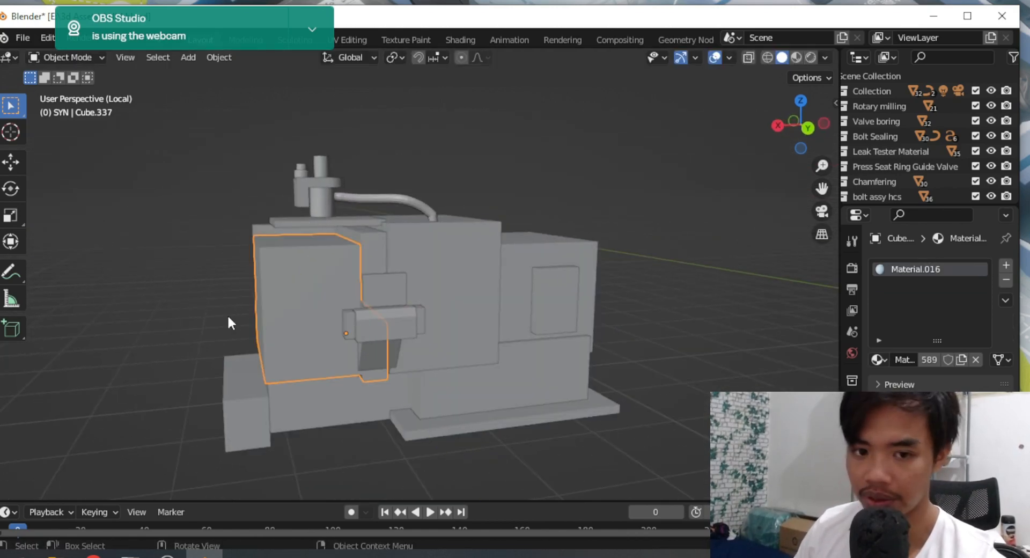
drag(229, 322, 522, 328)
scroll(496, 333, down, 2)
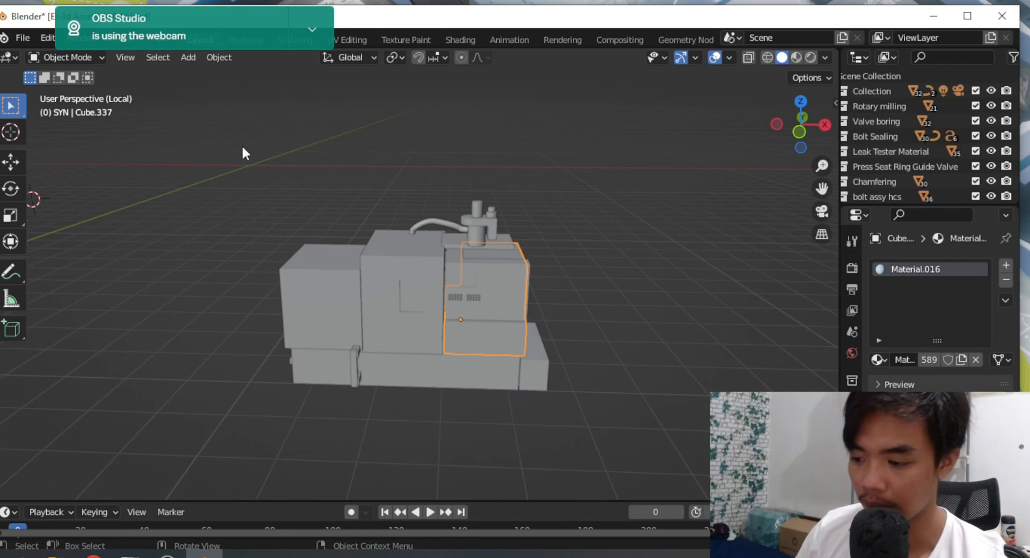
drag(242, 147, 565, 319)
key(KP_Decimal)
click(683, 426)
scroll(616, 372, up, 1)
scroll(289, 177, down, 2)
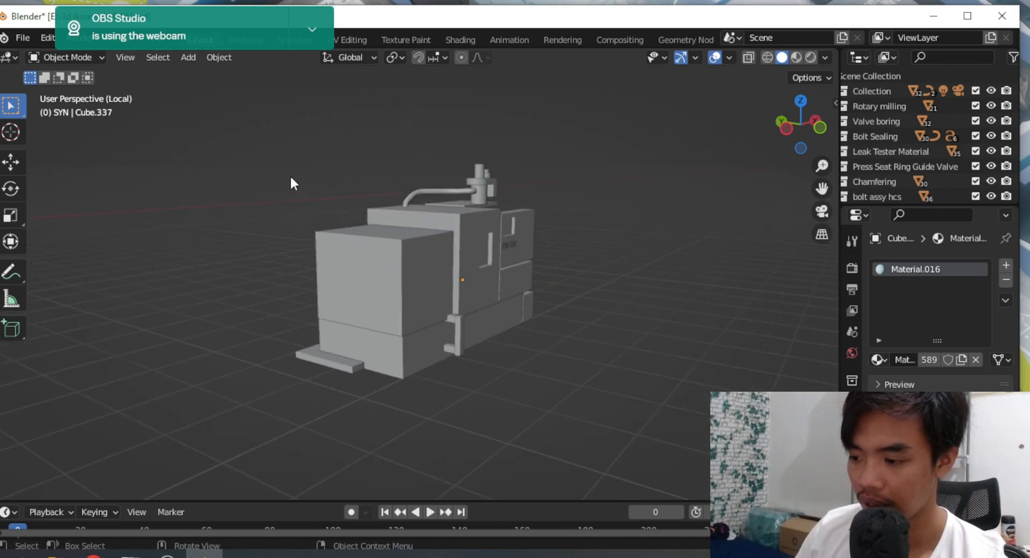
Export all parts of the isolated machine as test.stl to the Desktop, with Selection Only enabled.
key(a)
key(alt+a)
drag(230, 125, 598, 466)
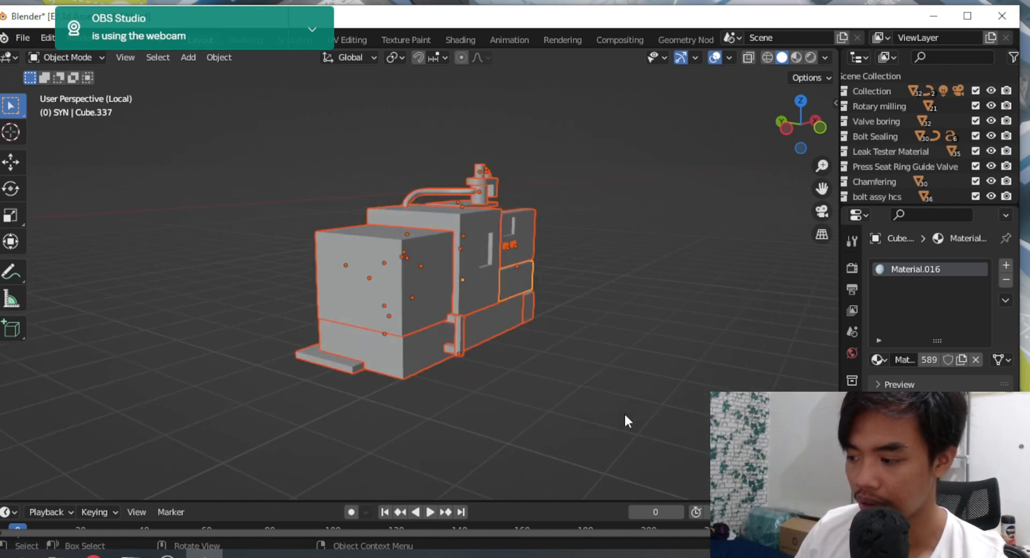
drag(626, 420, 506, 412)
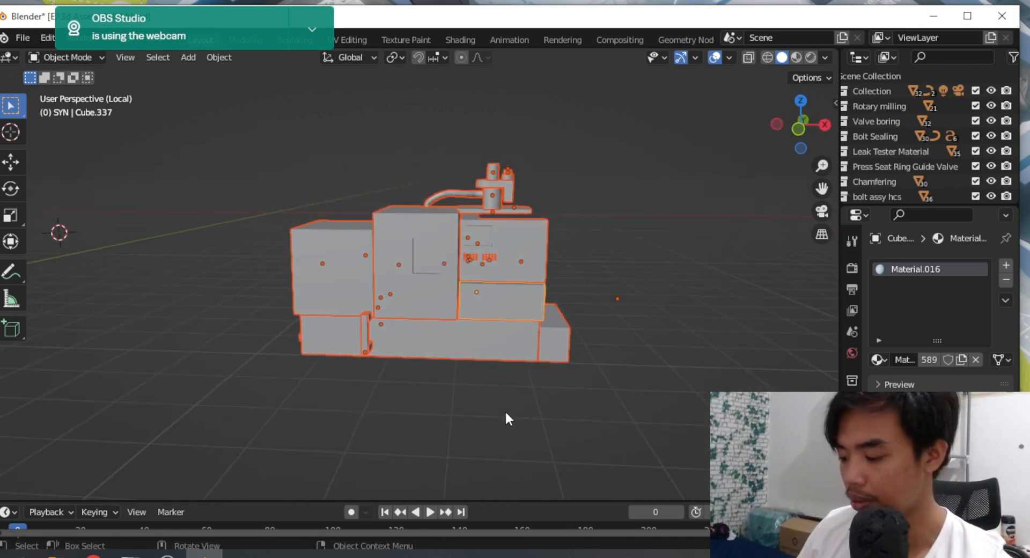
key(F3)
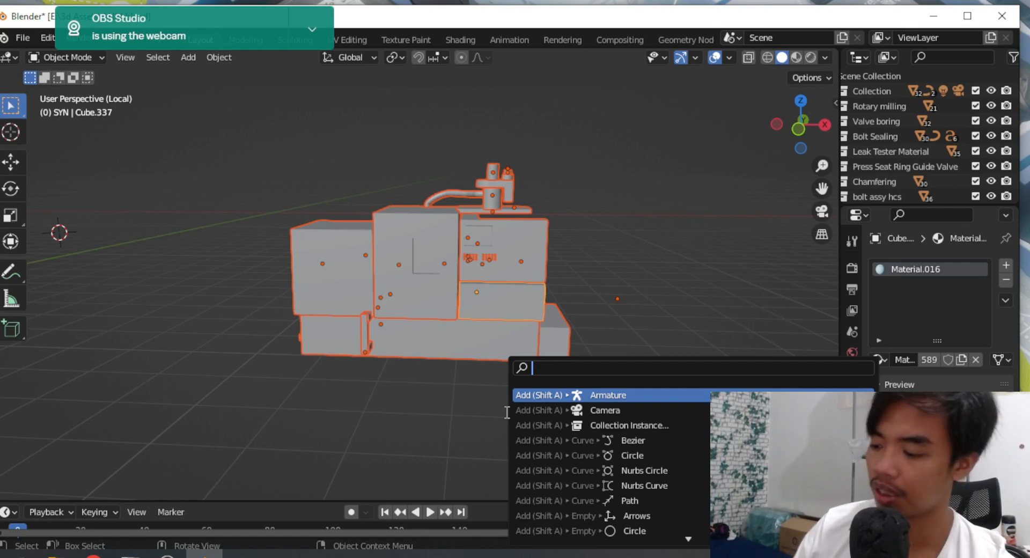
text(expo)
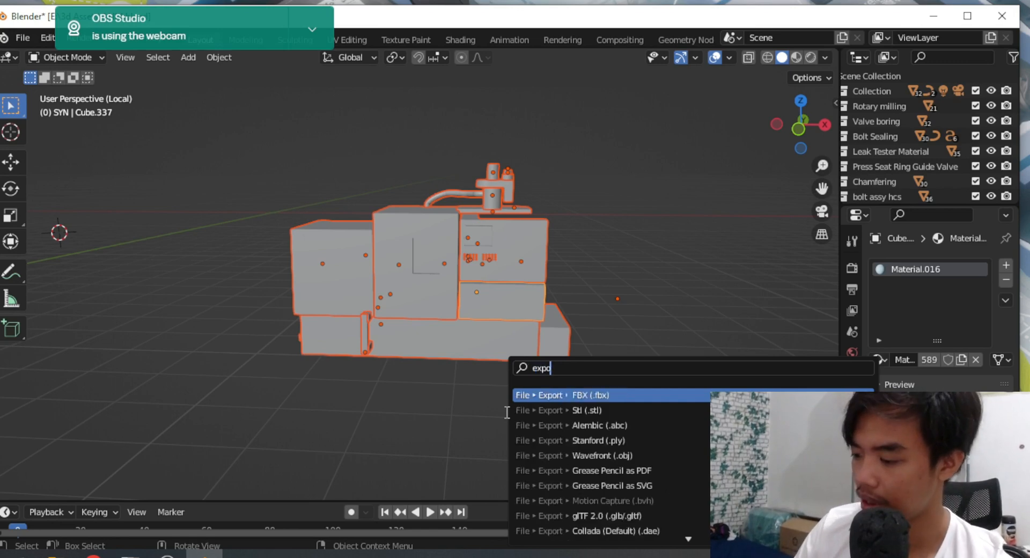
key(Down)
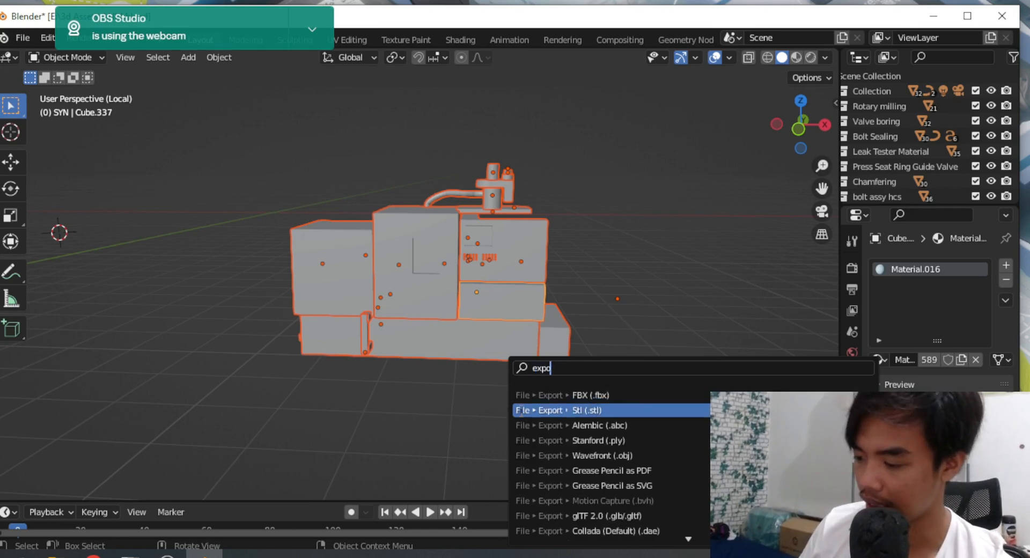
click(523, 412)
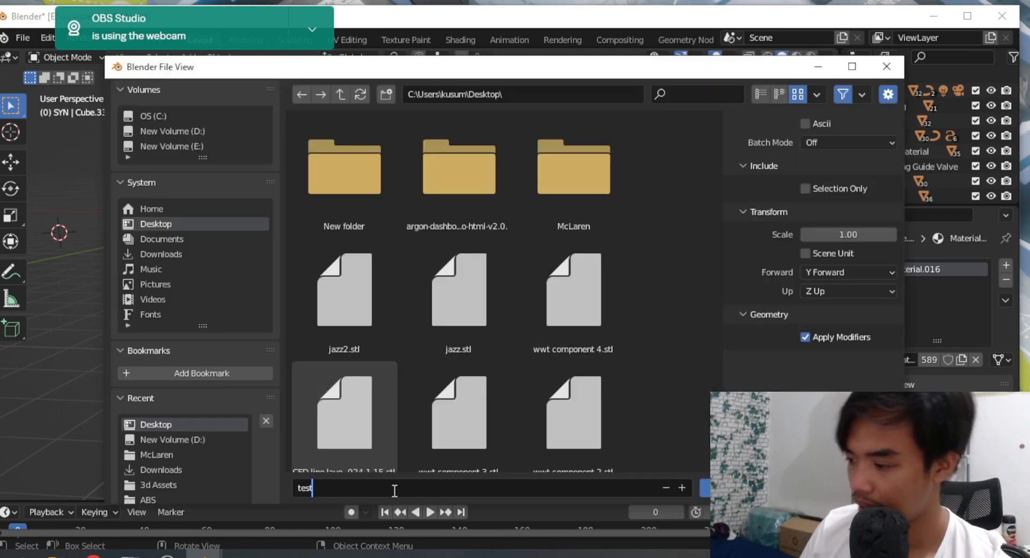
click(850, 193)
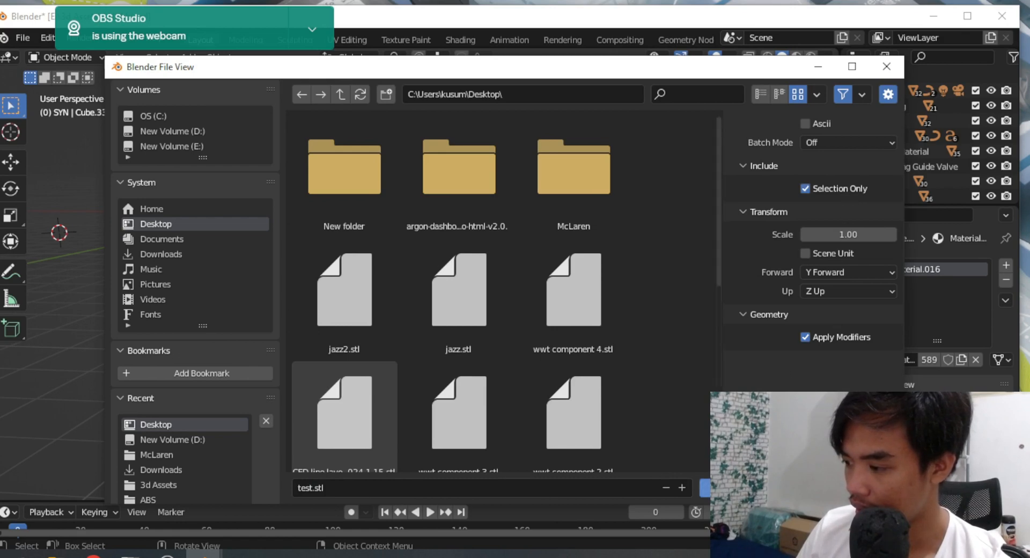
key(Return)
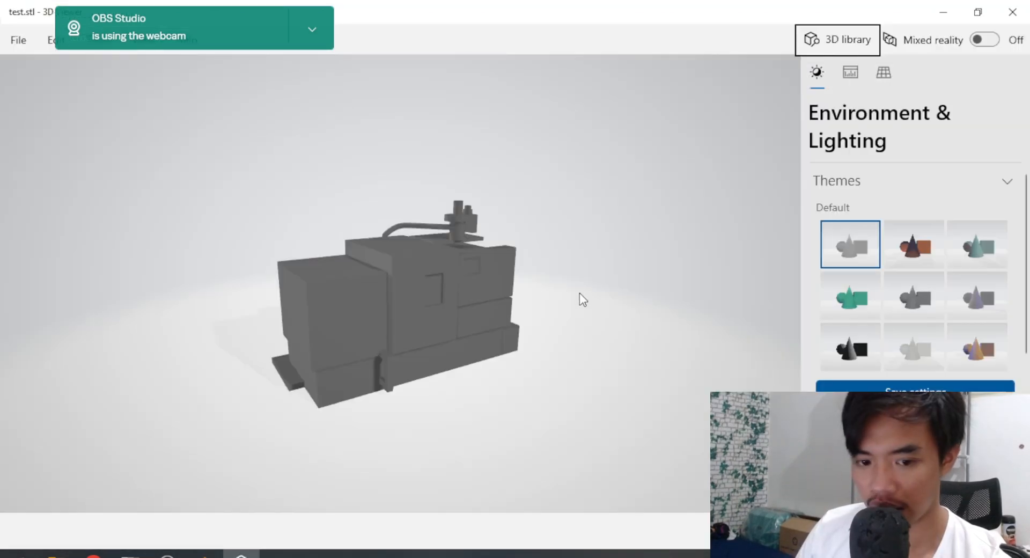
Switch to 3D Viewer and examine the exported test.stl machine model from the front and the end.
scroll(570, 281, up, 3)
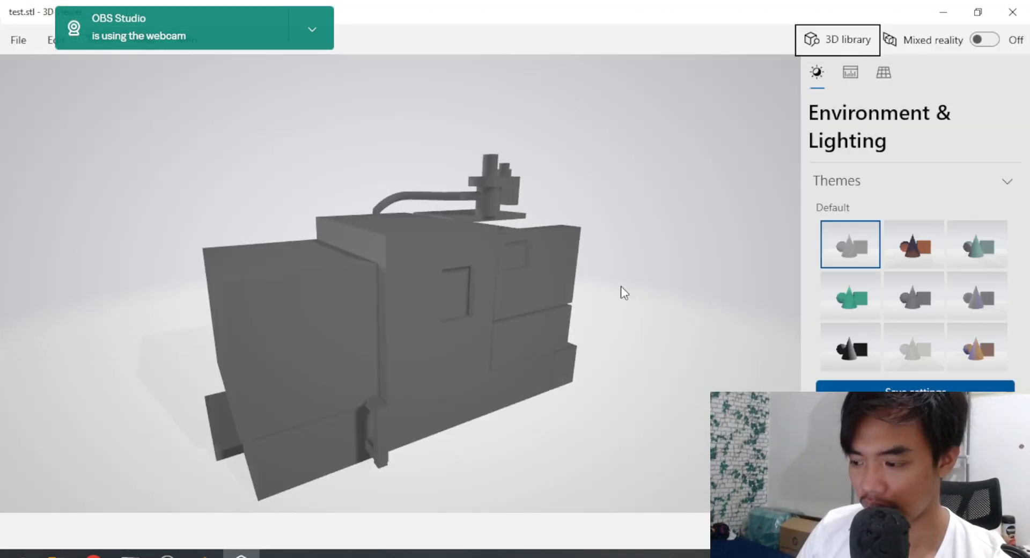
drag(621, 290, 534, 272)
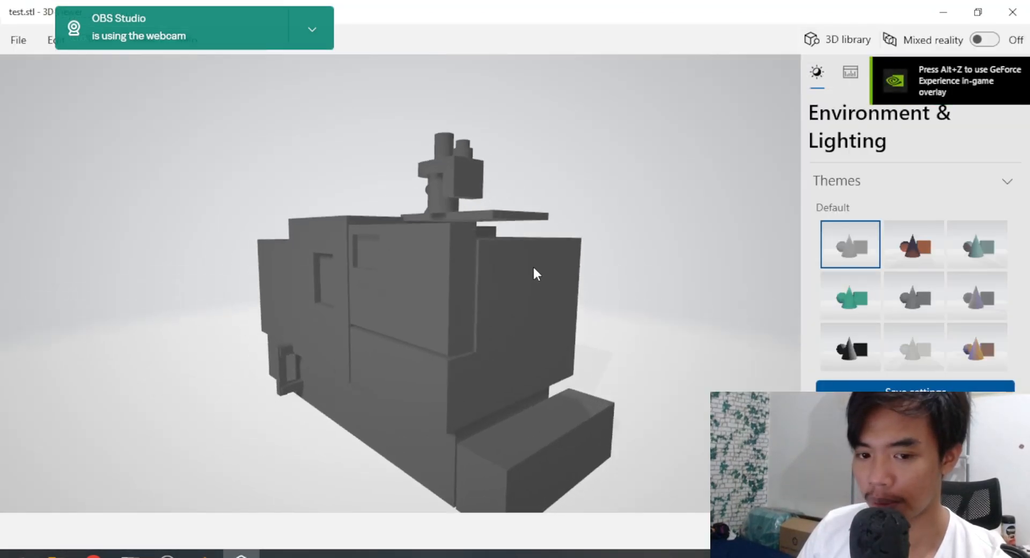
scroll(533, 265, down, 3)
scroll(545, 278, down, 1)
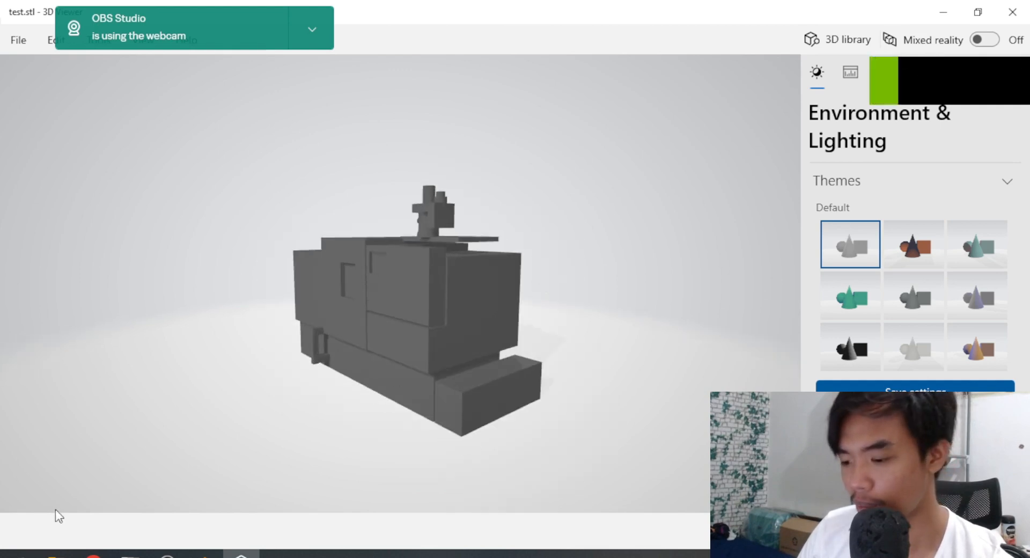
drag(429, 356, 448, 392)
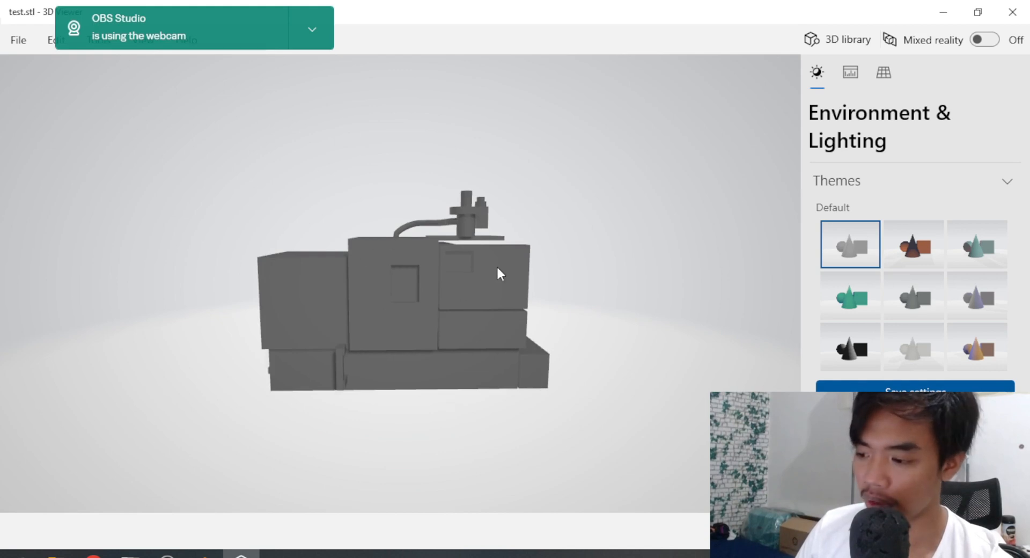
Switch to the Realtime BI dashboard in the browser and put New Board1 into edit mode.
key(alt+Tab)
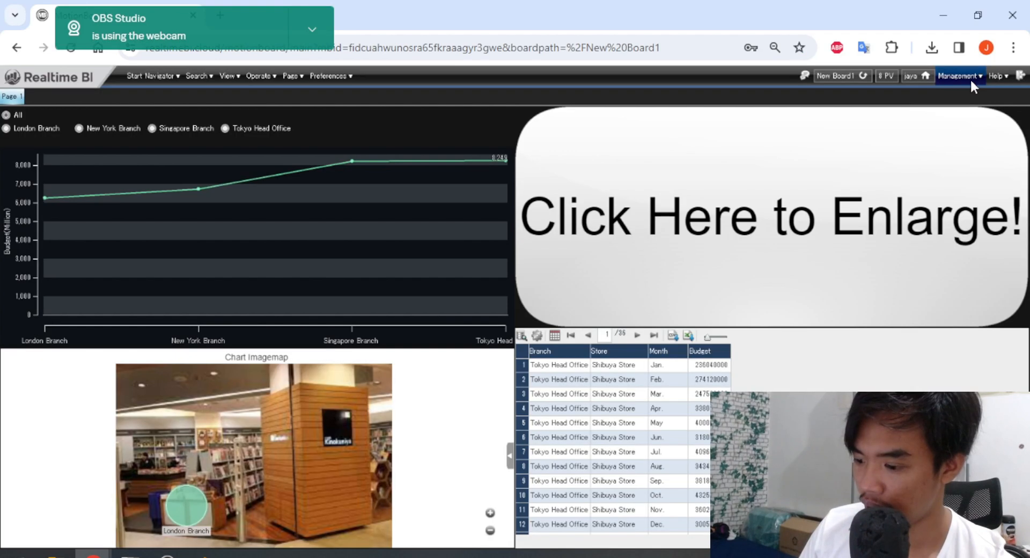
click(970, 78)
click(970, 100)
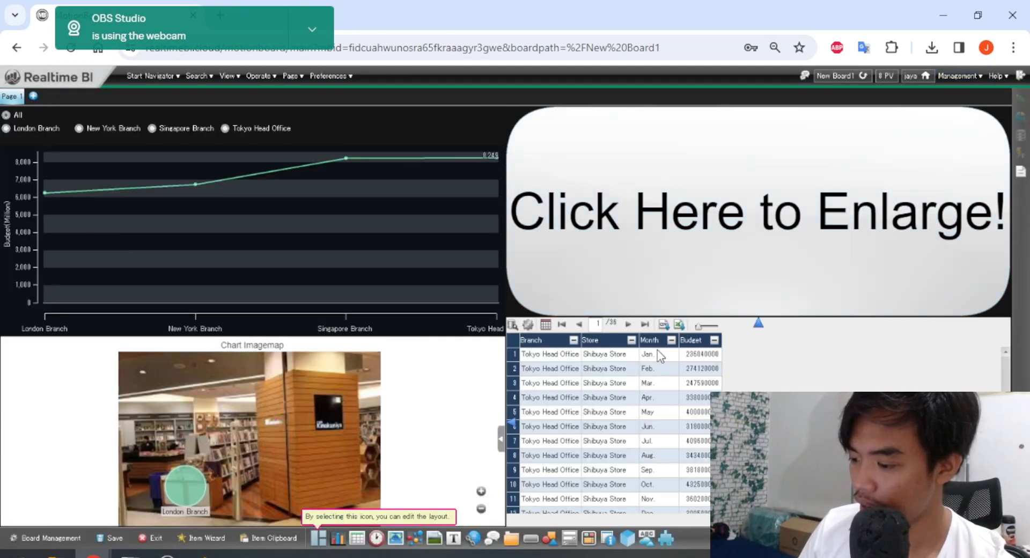
Add a 3D Map item beside the "Click Here to Enlarge!" button, using the private data source "New data source".
click(627, 538)
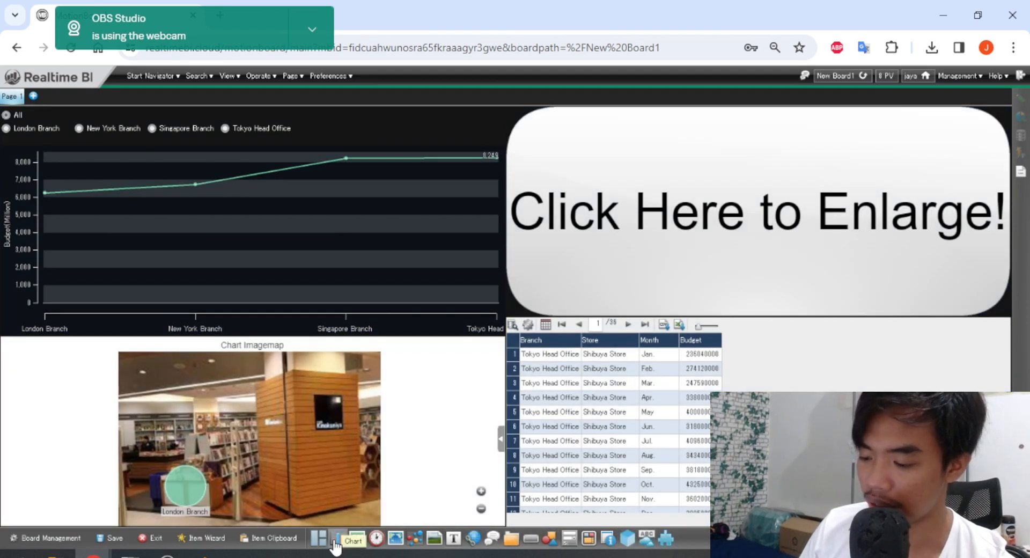
click(628, 540)
click(516, 213)
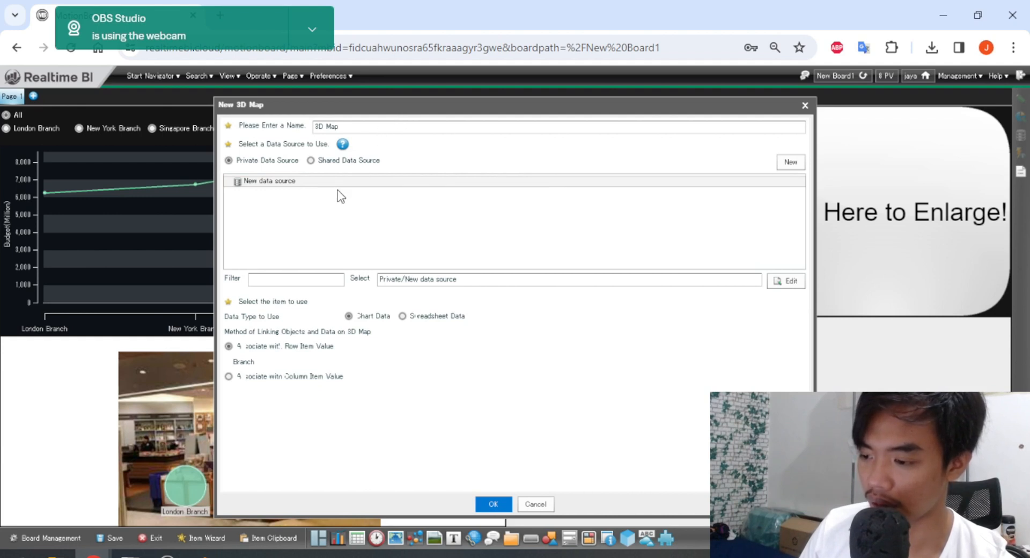
click(370, 185)
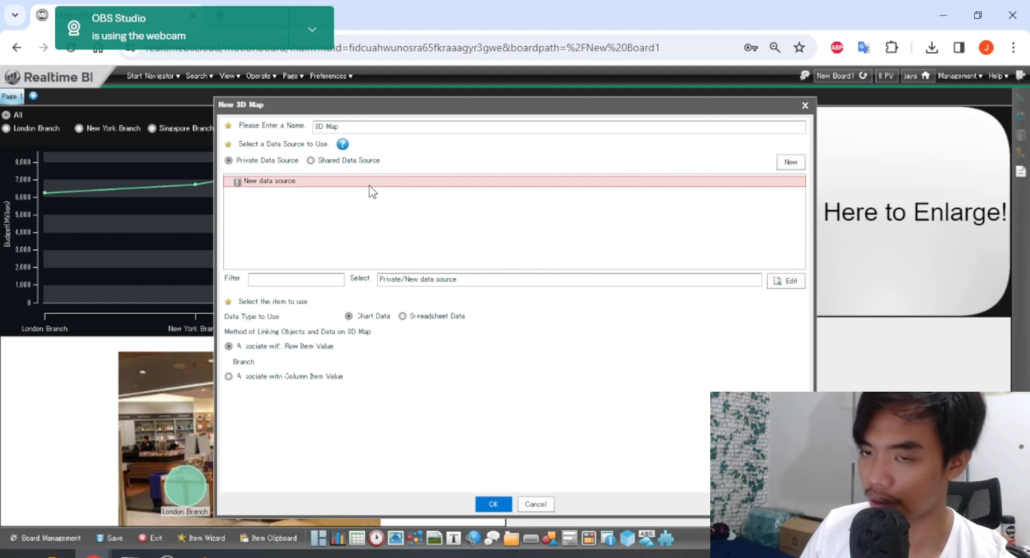
click(511, 506)
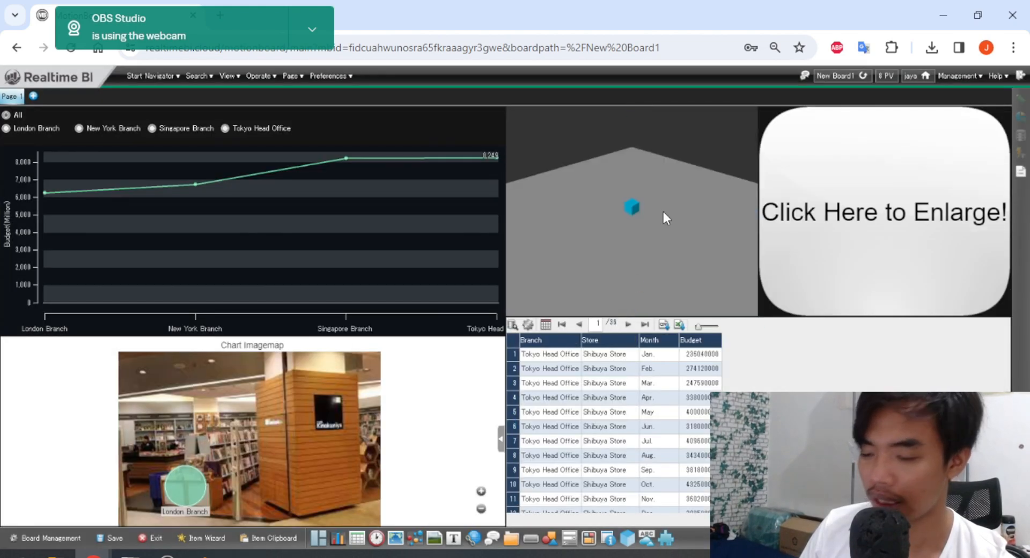
Check the 3D Map item's data source and its row and summary items in the Data Source Editor.
right_click(609, 185)
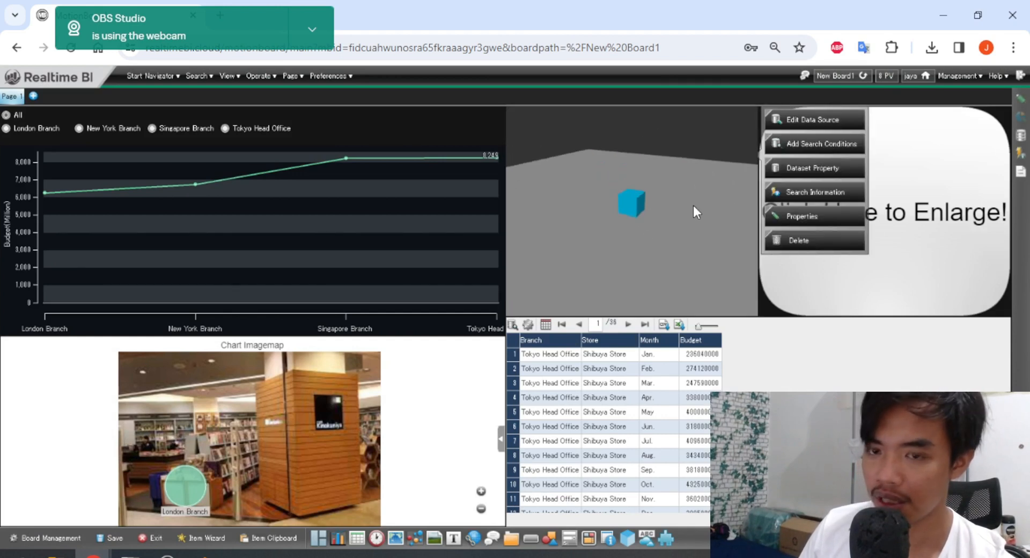
click(779, 131)
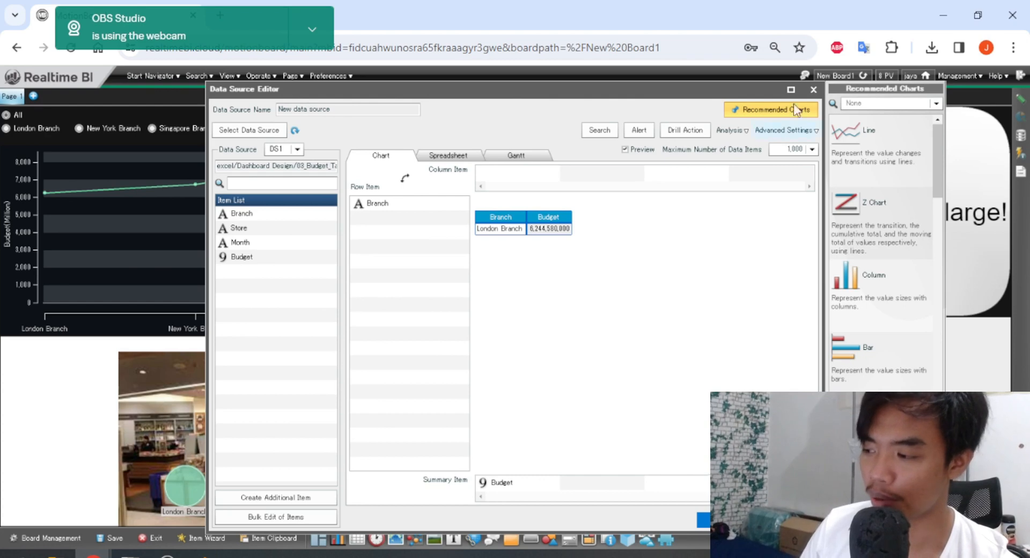
click(812, 89)
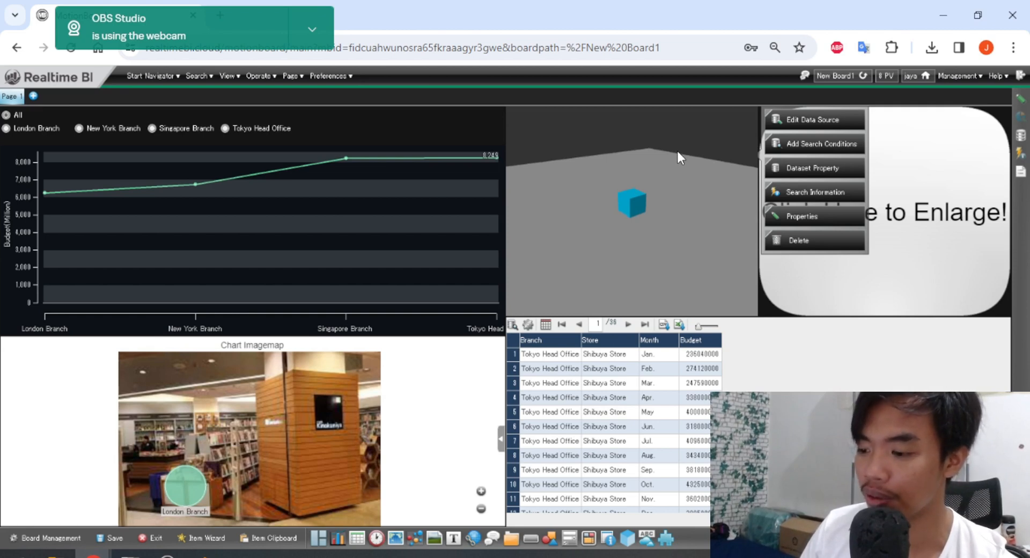
Examine the 3D Map's blue cube up close and open the item's properties.
click(336, 231)
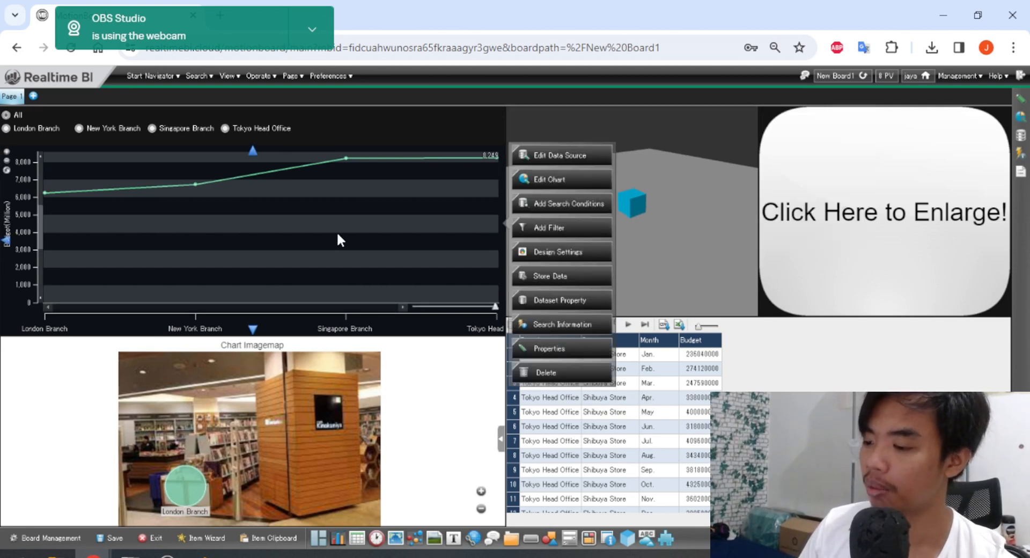
click(724, 175)
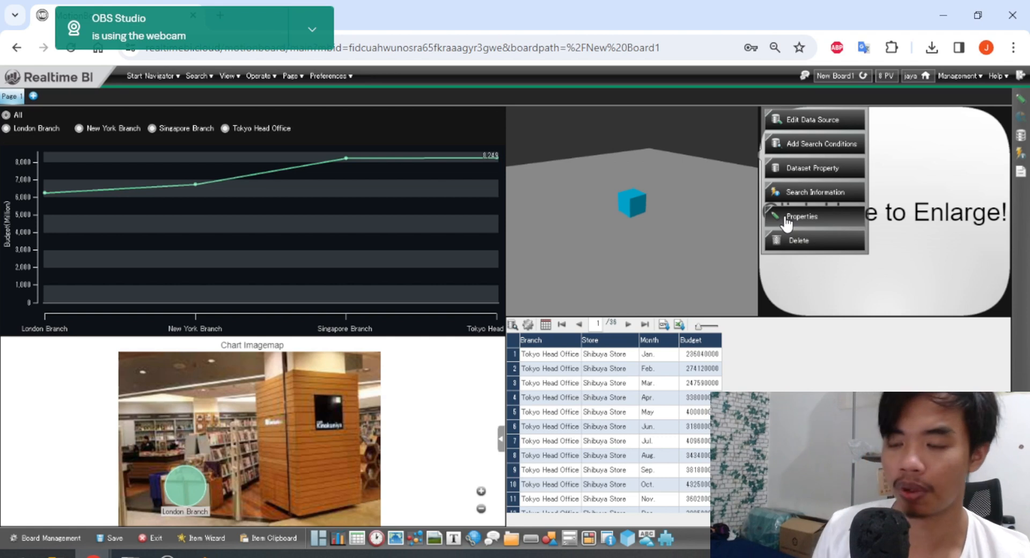
scroll(645, 202, up, 5)
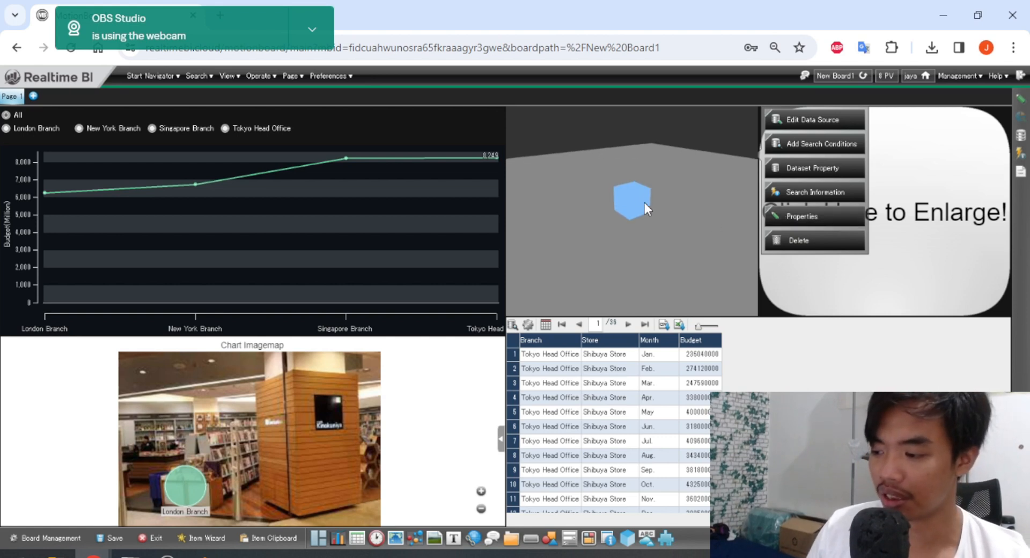
drag(720, 183, 674, 184)
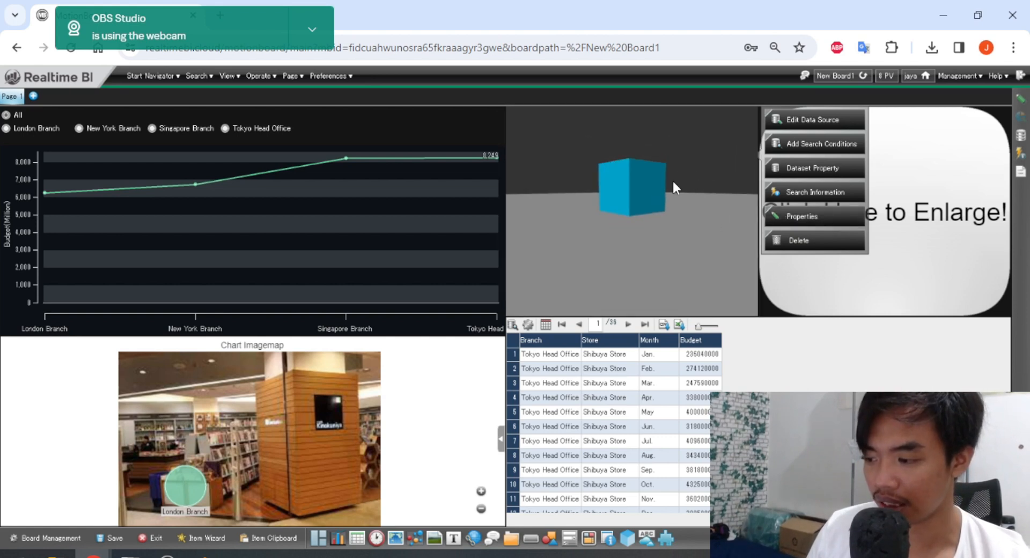
click(818, 217)
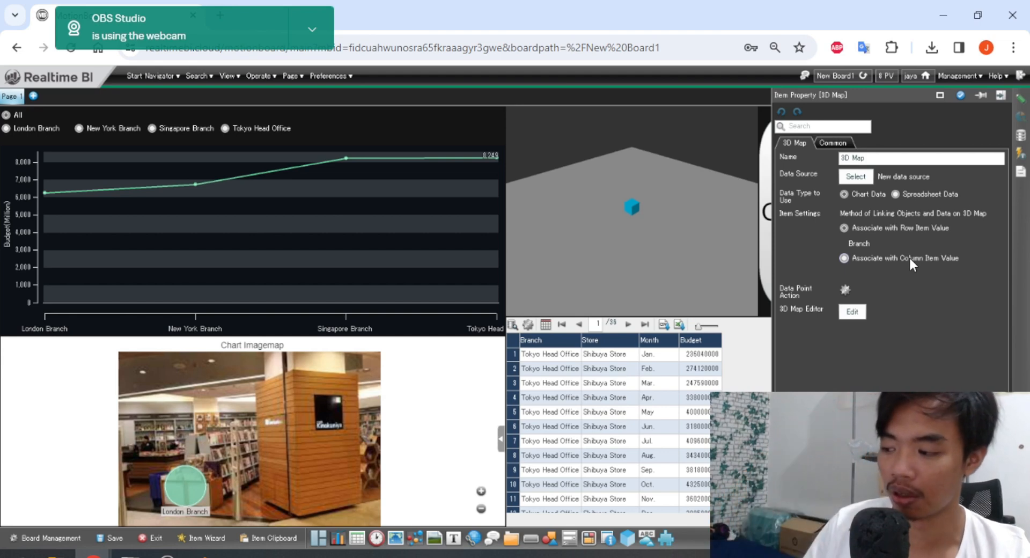
Review the Chart Imagemap's properties down to its Image Map Definition, and return to the 3D Map's properties.
click(443, 428)
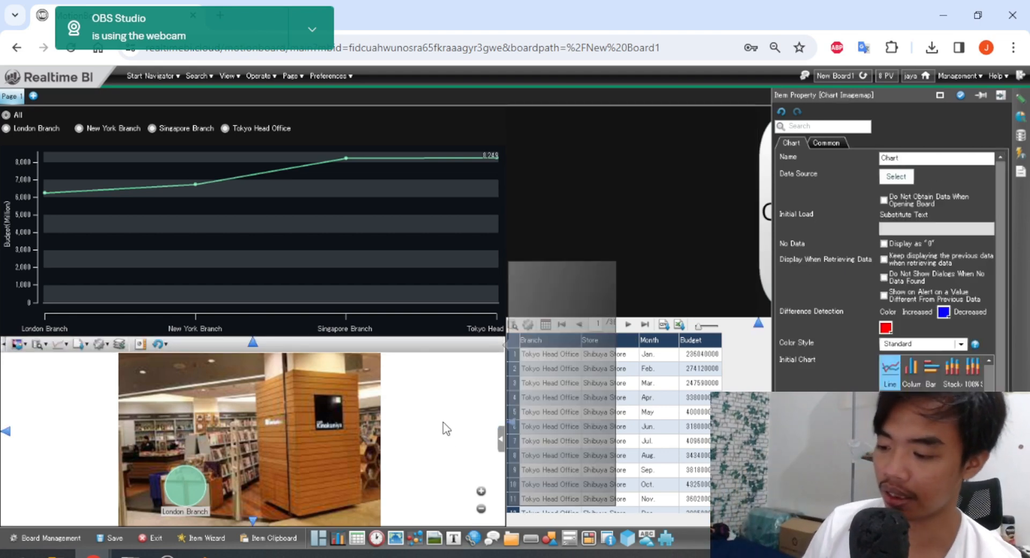
scroll(825, 349, down, 4)
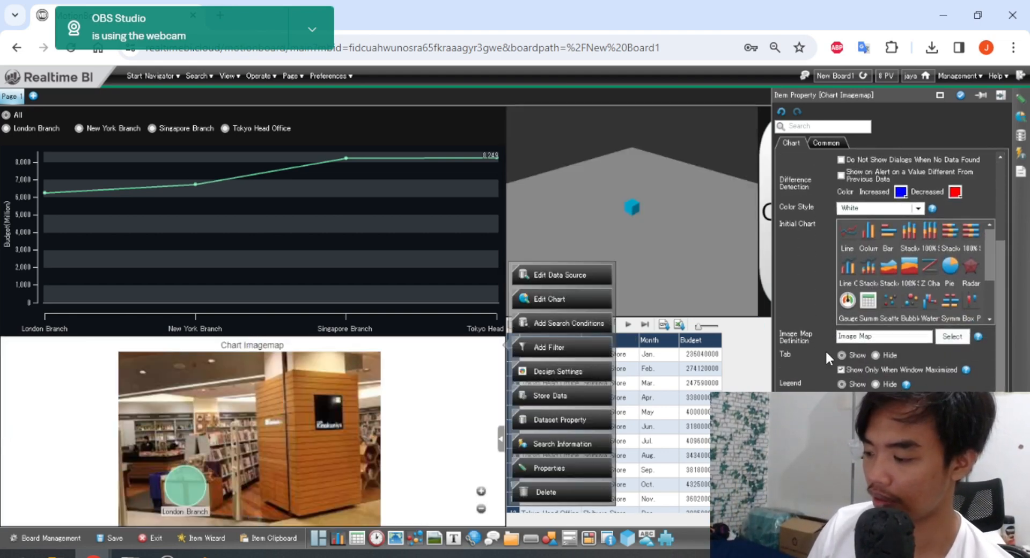
click(655, 214)
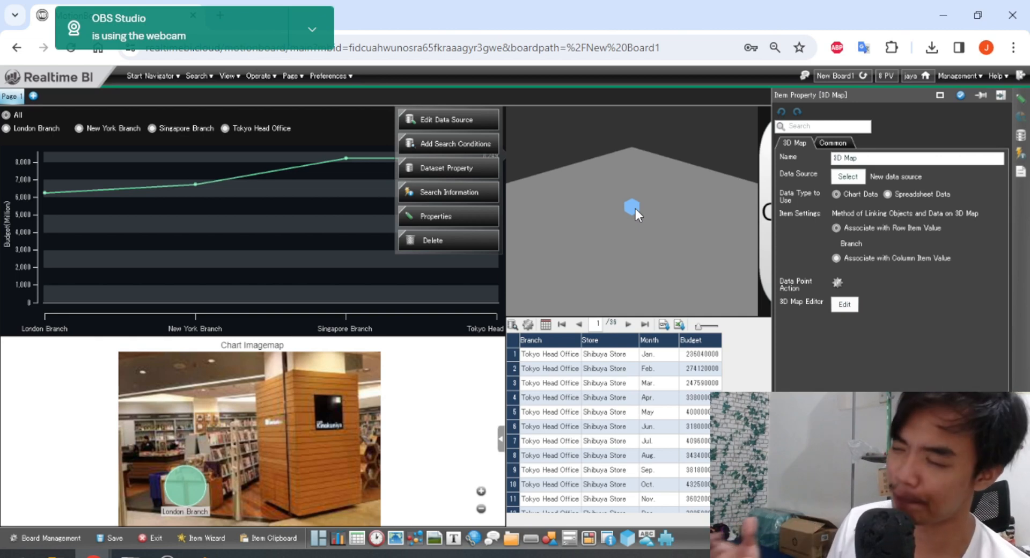
Review the 3D Map's Data Point Action settings without changing them.
click(836, 283)
click(837, 285)
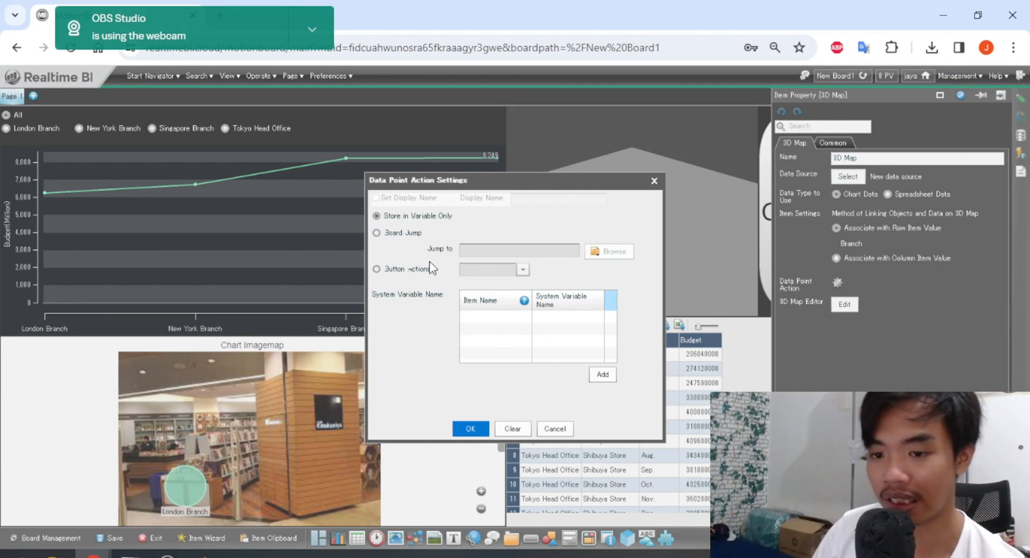
click(661, 185)
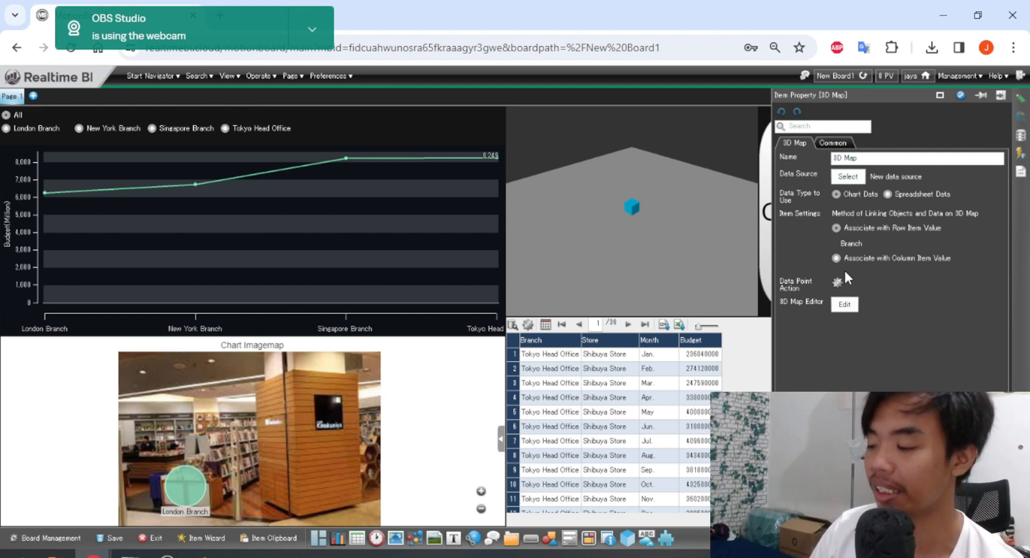
Open the 3D Map Editor, add a new cube and move it along the Z axis to about -1.83.
click(844, 304)
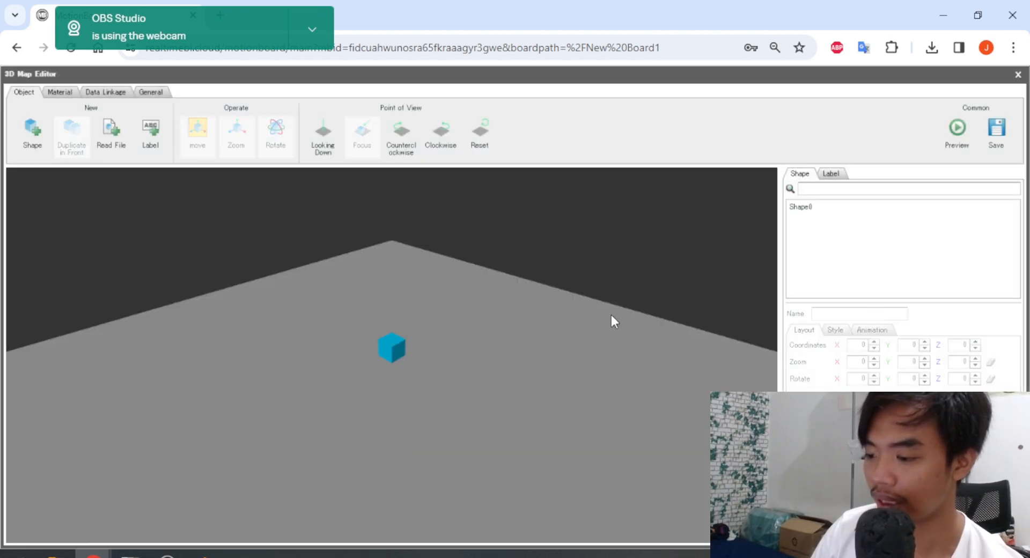
scroll(571, 328, up, 2)
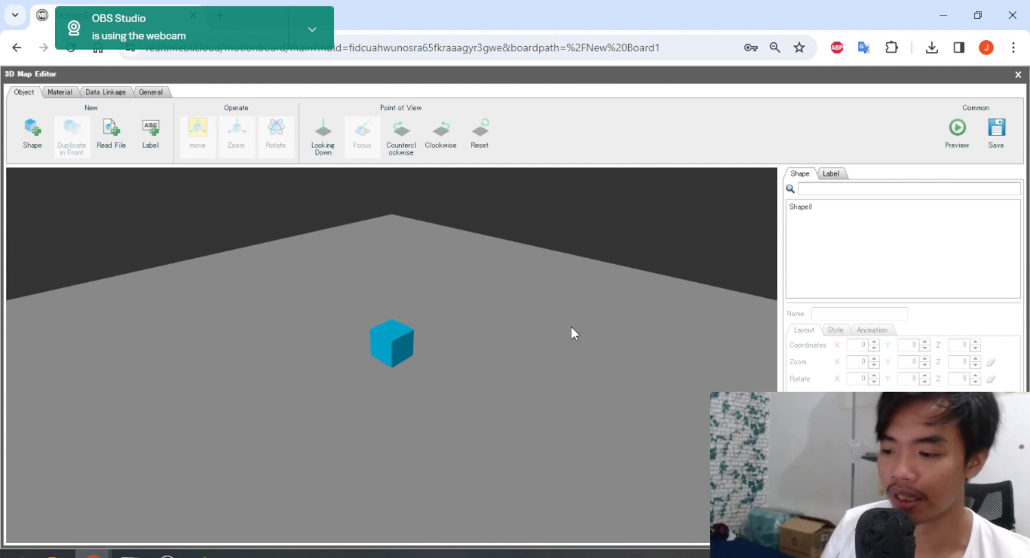
click(32, 129)
scroll(503, 345, up, 2)
scroll(499, 322, down, 2)
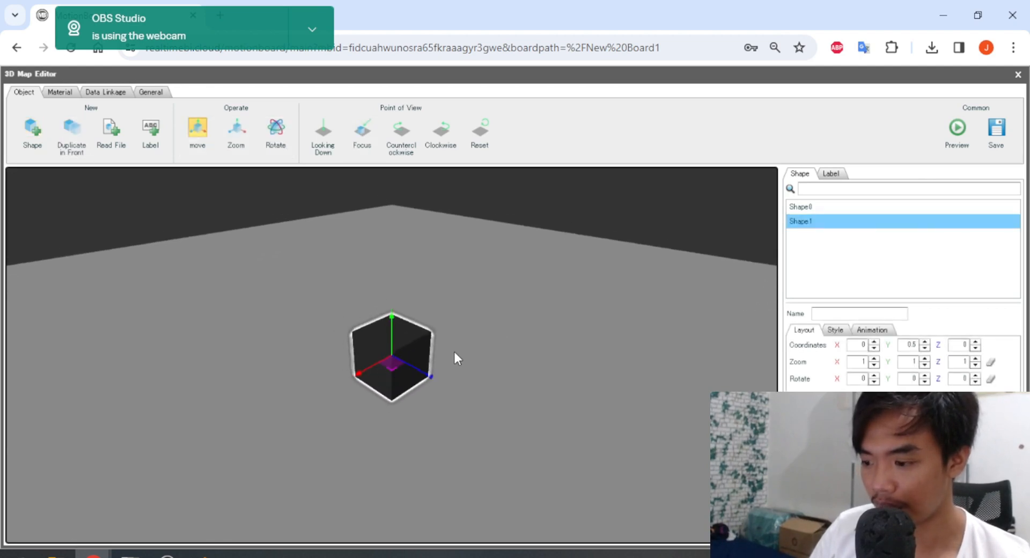
drag(436, 377, 528, 435)
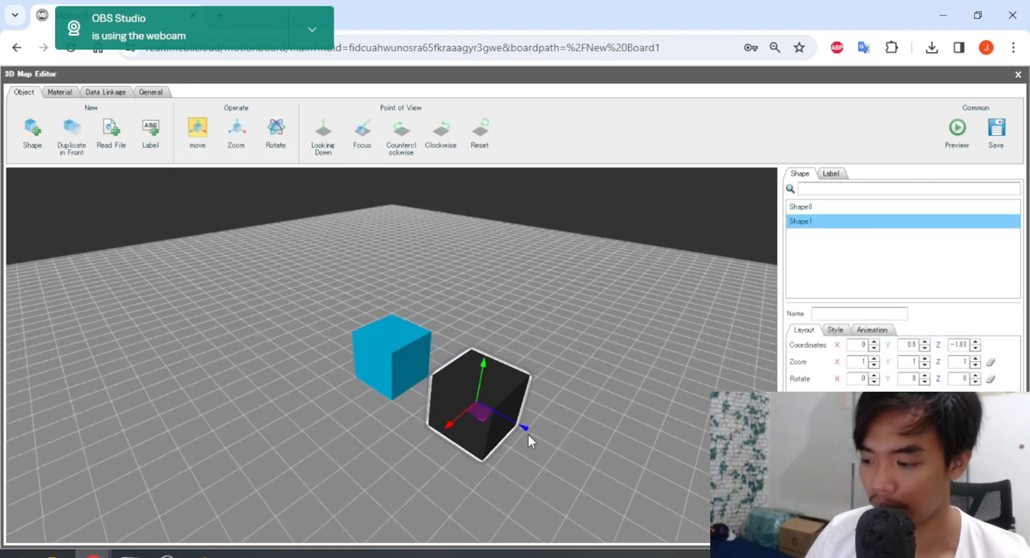
Try the Regular Dodecahedron and Ball shape styles on the new black object.
click(843, 334)
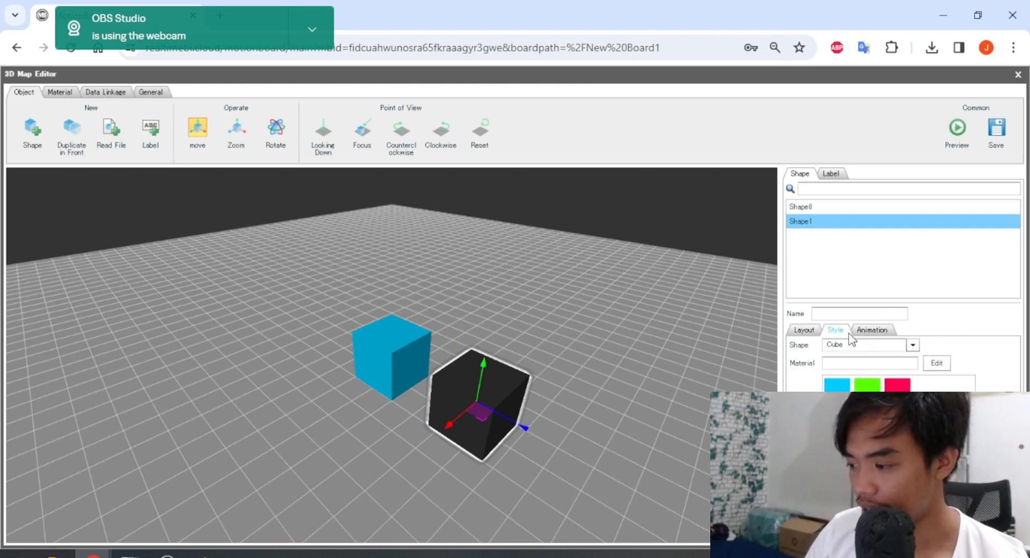
click(865, 330)
click(842, 329)
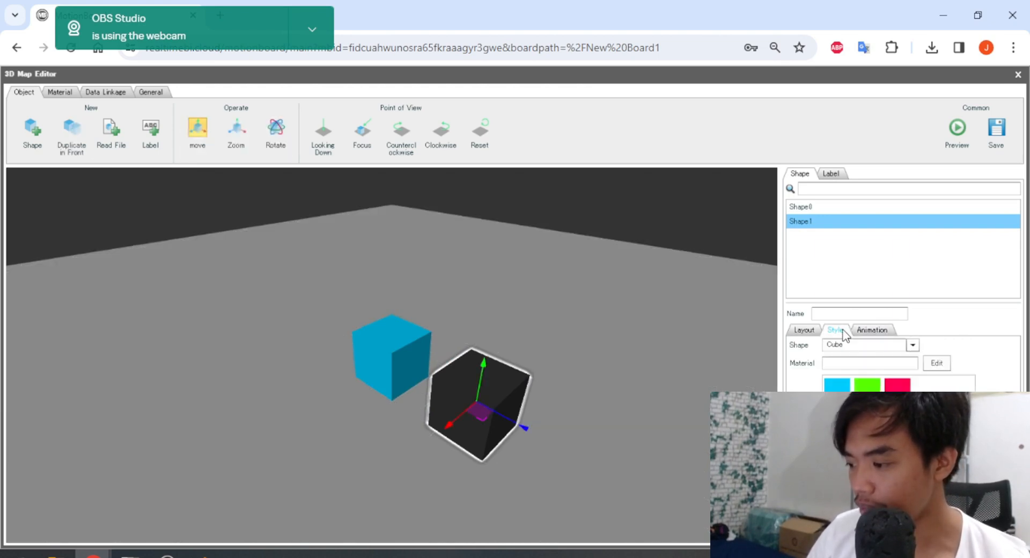
click(912, 345)
click(858, 394)
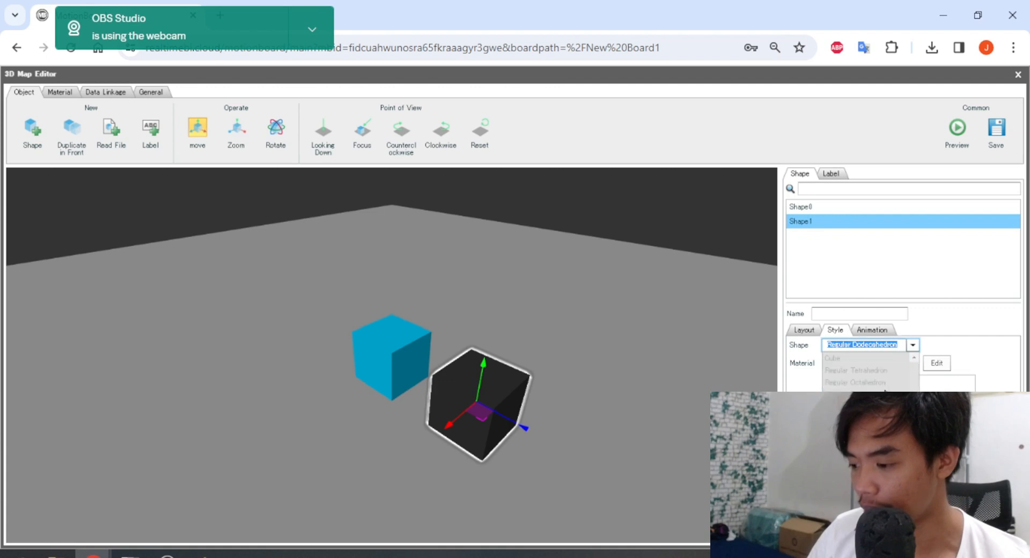
click(912, 345)
scroll(892, 380, down, 1)
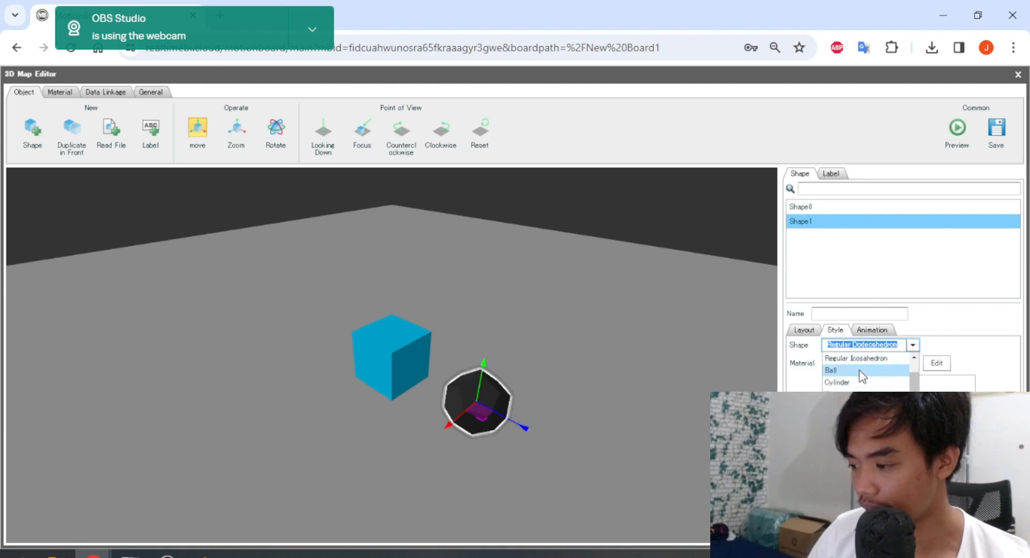
click(880, 370)
Change the new object's shape to Triangular Prism and apply the green material to it.
click(896, 345)
scroll(889, 373, down, 2)
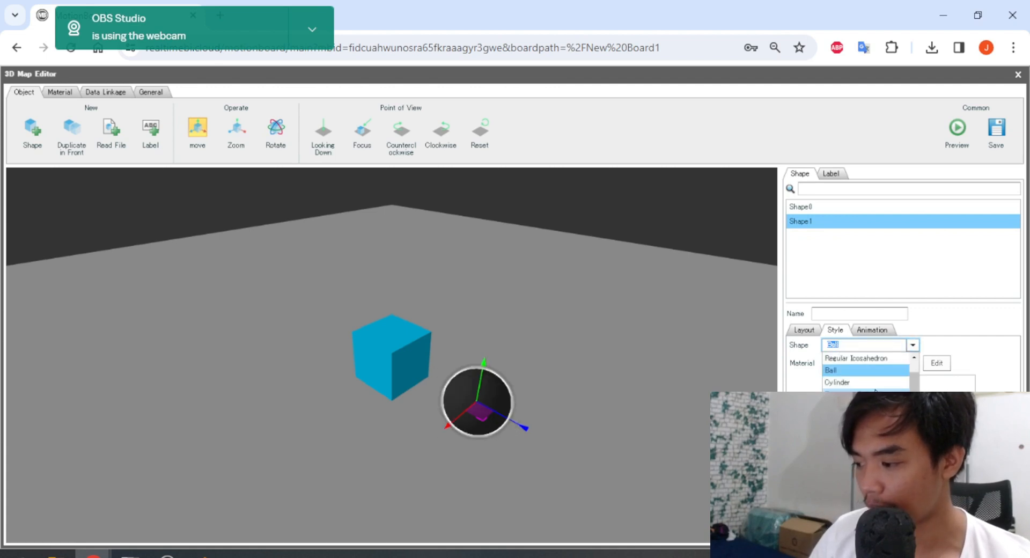
click(879, 376)
click(690, 333)
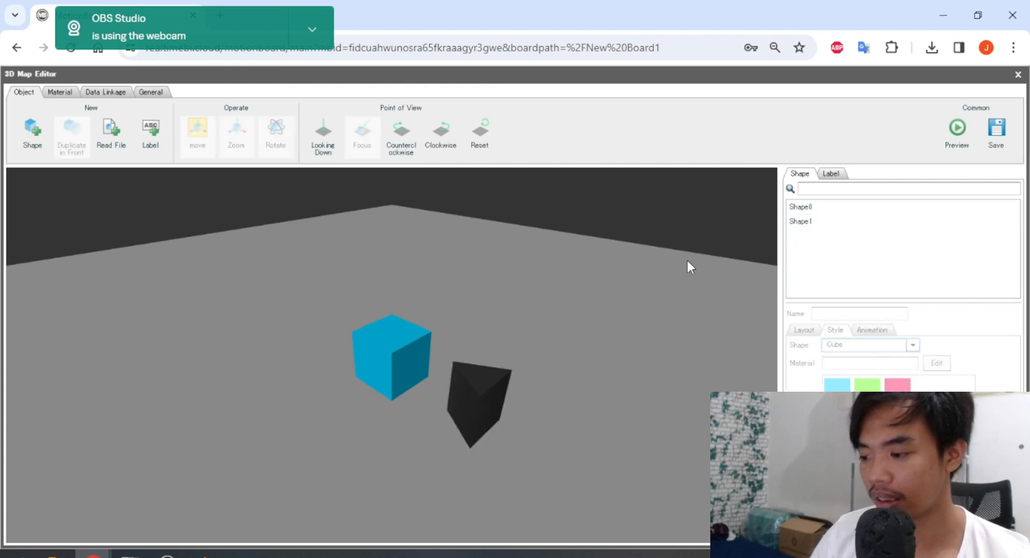
click(468, 390)
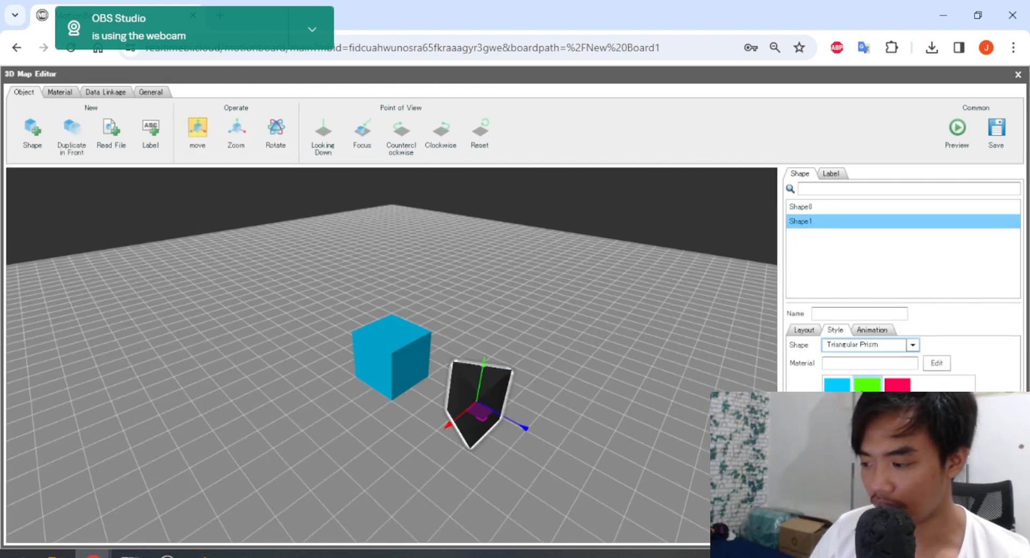
click(690, 234)
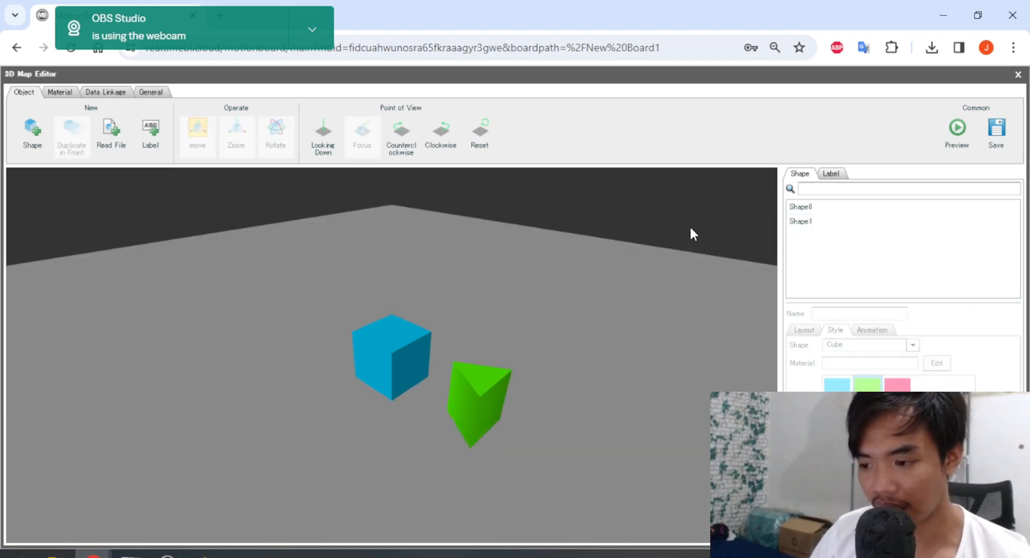
drag(691, 229, 621, 270)
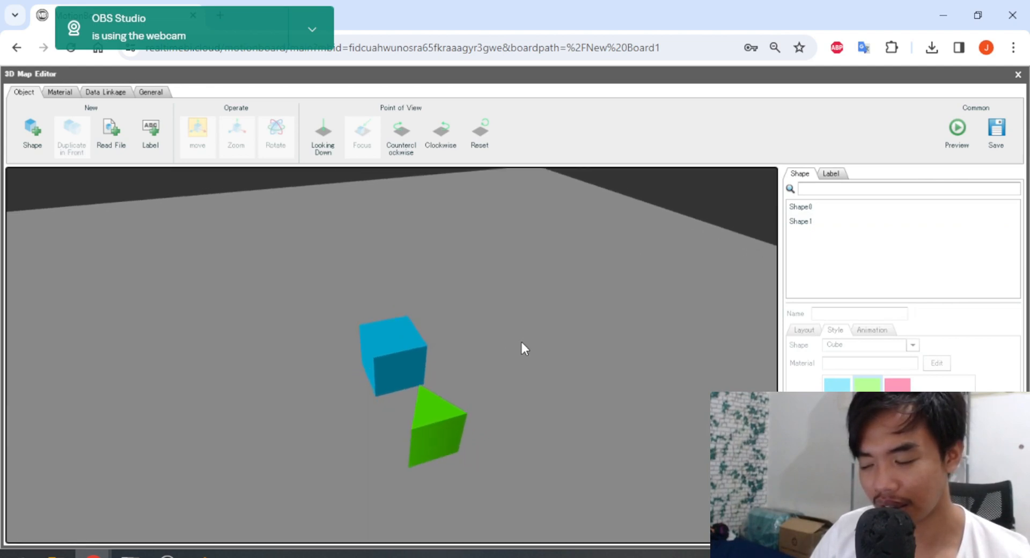
drag(522, 347, 610, 349)
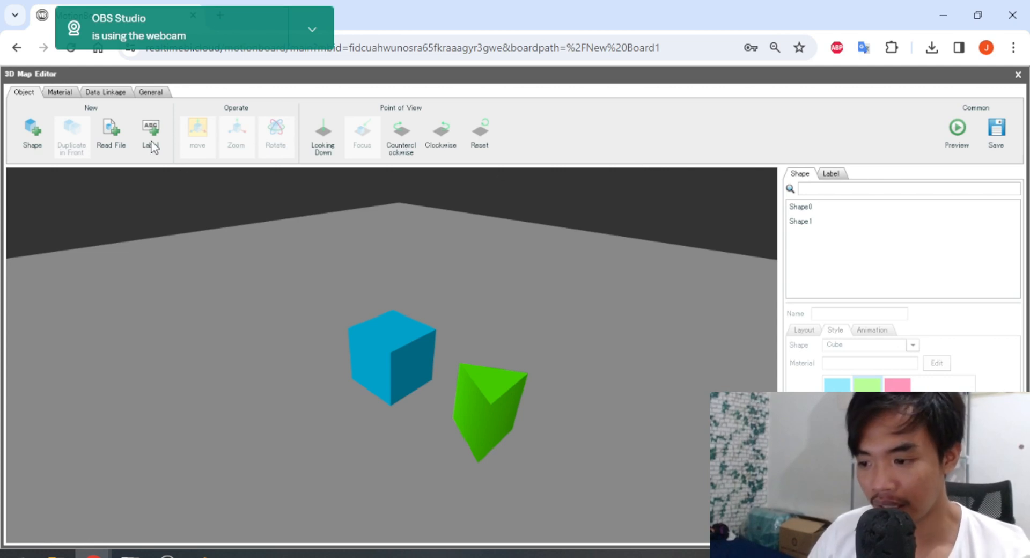
Upload test.stl from the Desktop and load it into the 3D map as a model.
click(119, 136)
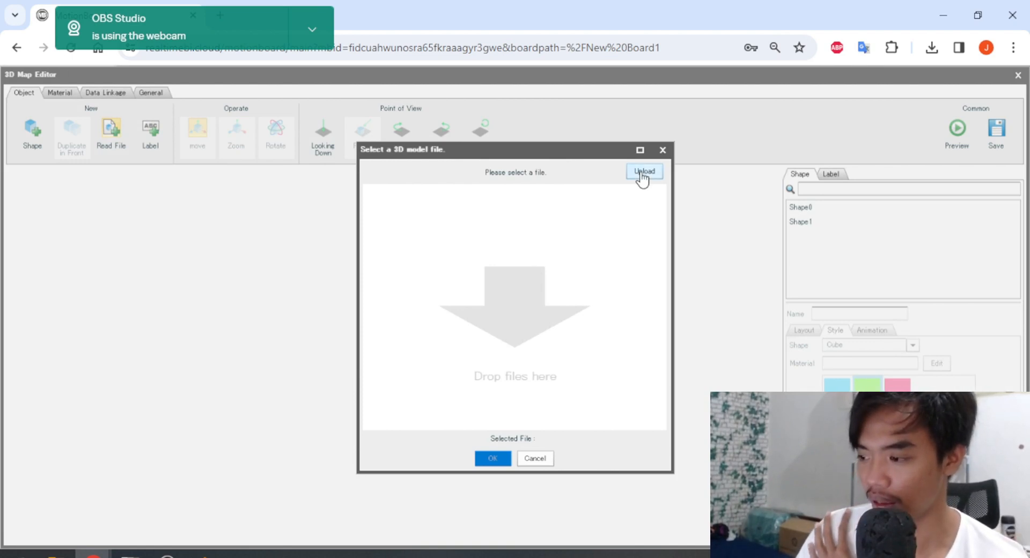
click(641, 174)
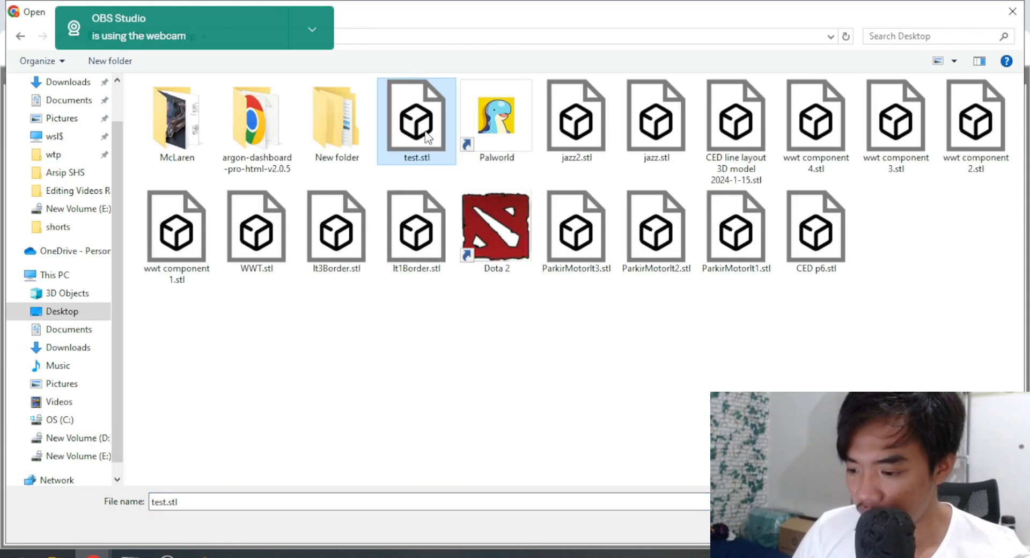
double_click(425, 131)
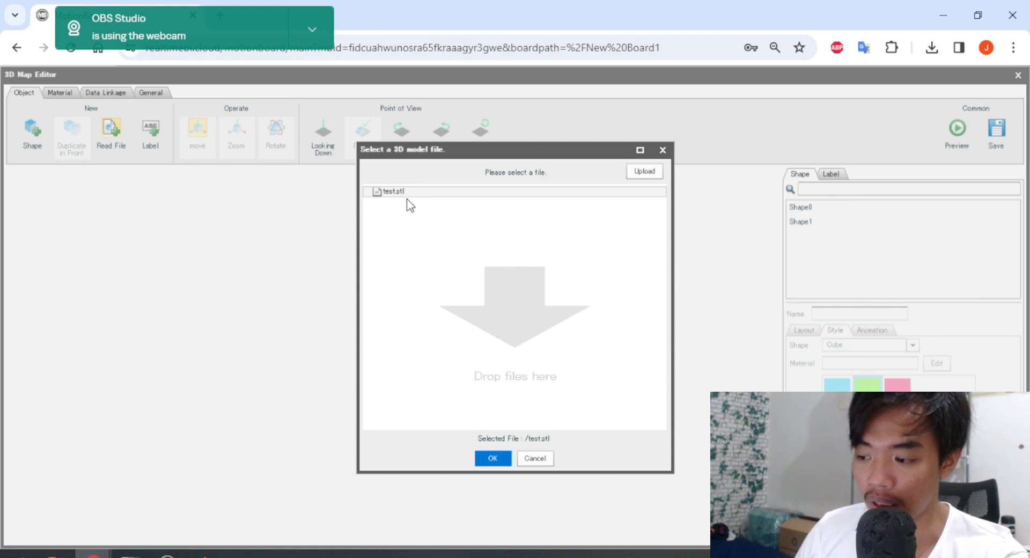
click(491, 457)
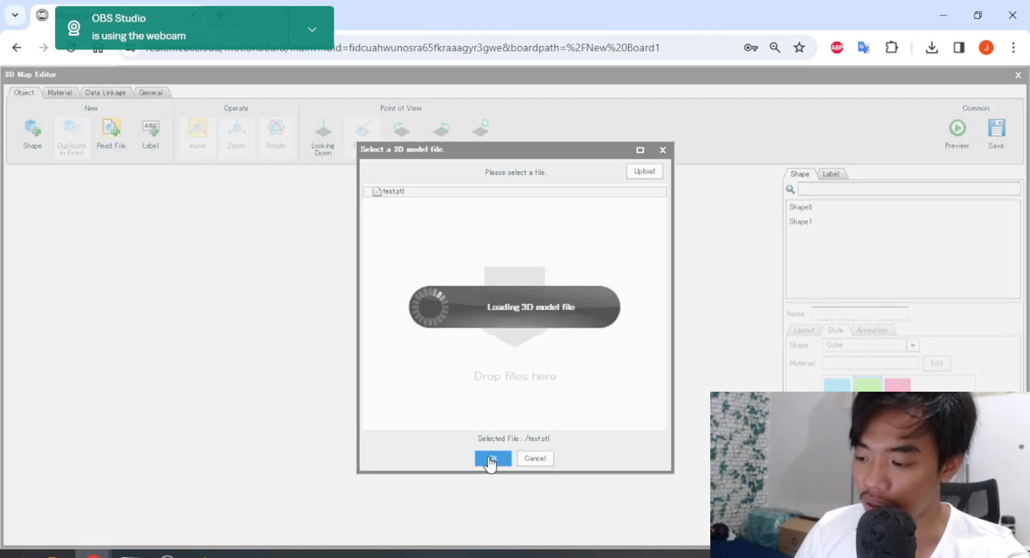
Move the imported machine model along the Z axis to just beyond the green prism.
drag(421, 376, 657, 492)
click(509, 293)
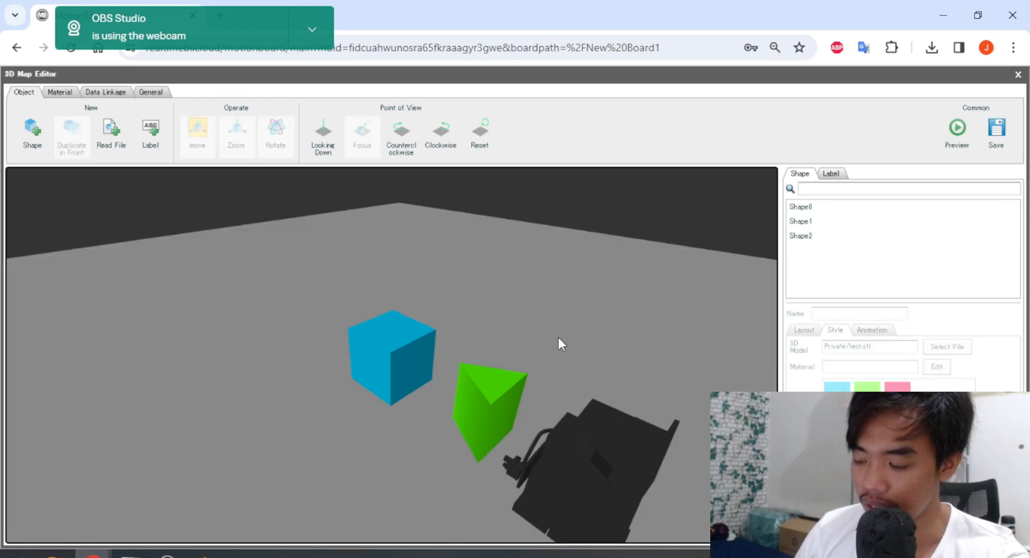
drag(557, 344, 694, 444)
click(578, 443)
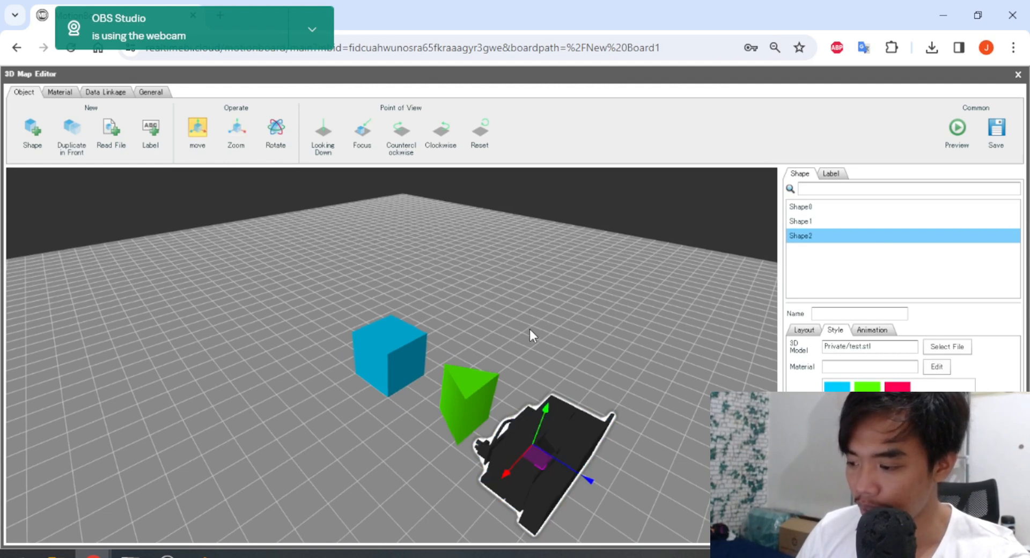
click(487, 396)
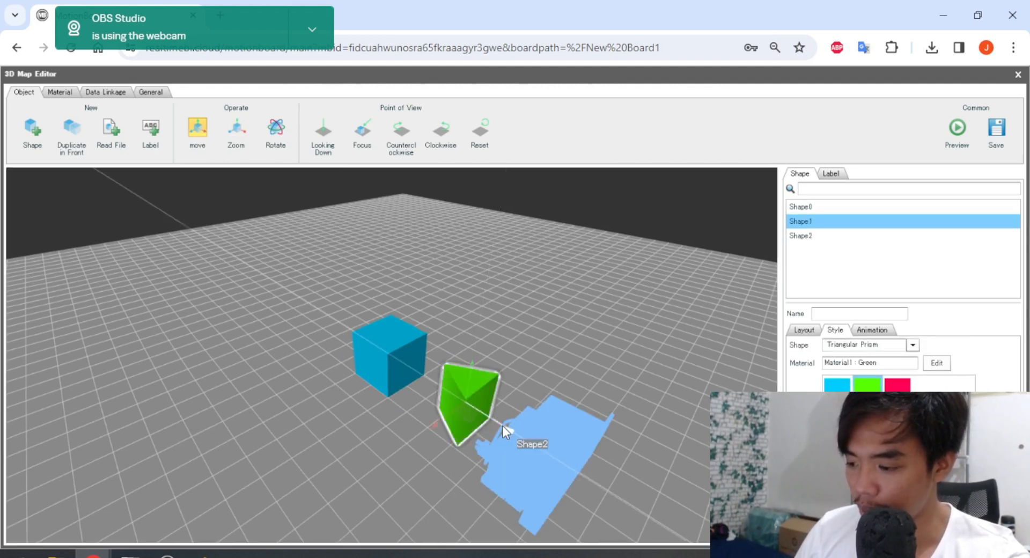
click(399, 297)
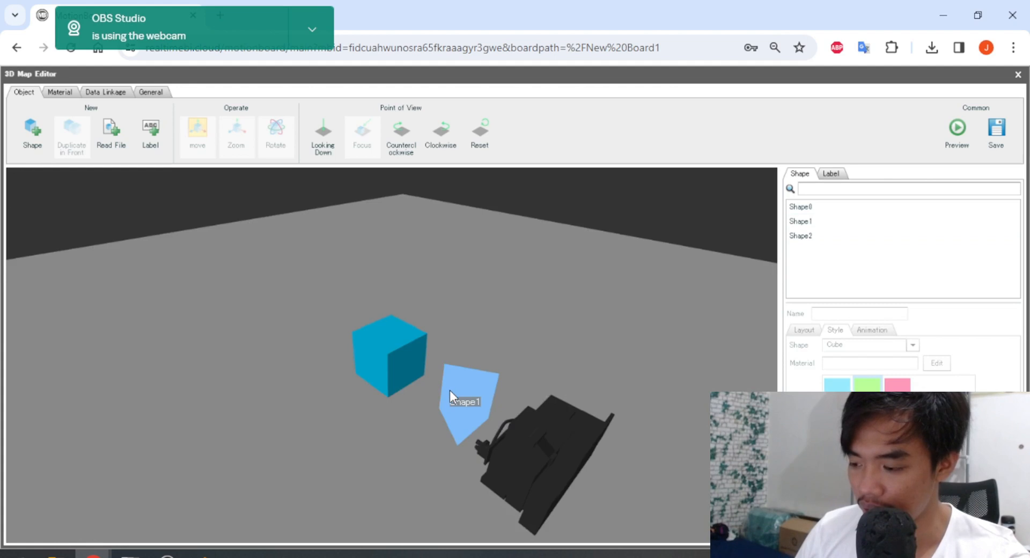
Move the green prism and the blue cube backward along the Z axis, leaving them side by side away from the machine model.
click(450, 391)
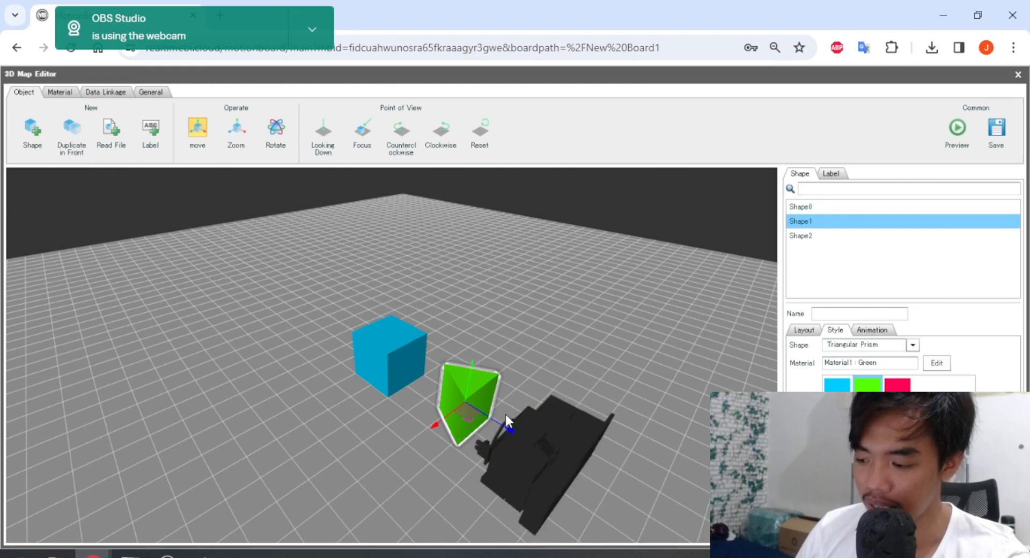
drag(510, 429, 252, 292)
click(408, 368)
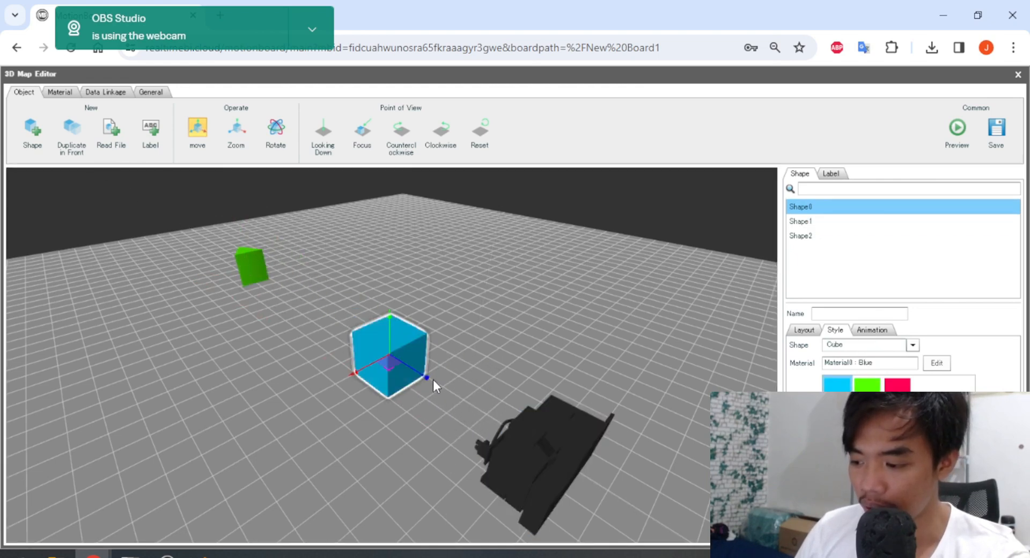
drag(433, 378, 307, 281)
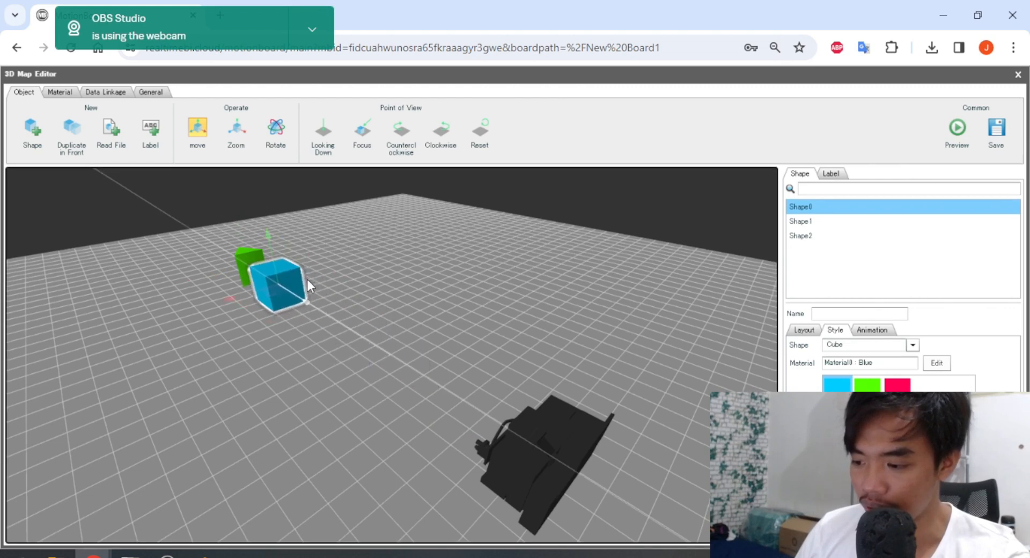
Move the machine model along the Z axis to coordinate 0 and rotate it to -90 degrees about the X axis.
click(535, 468)
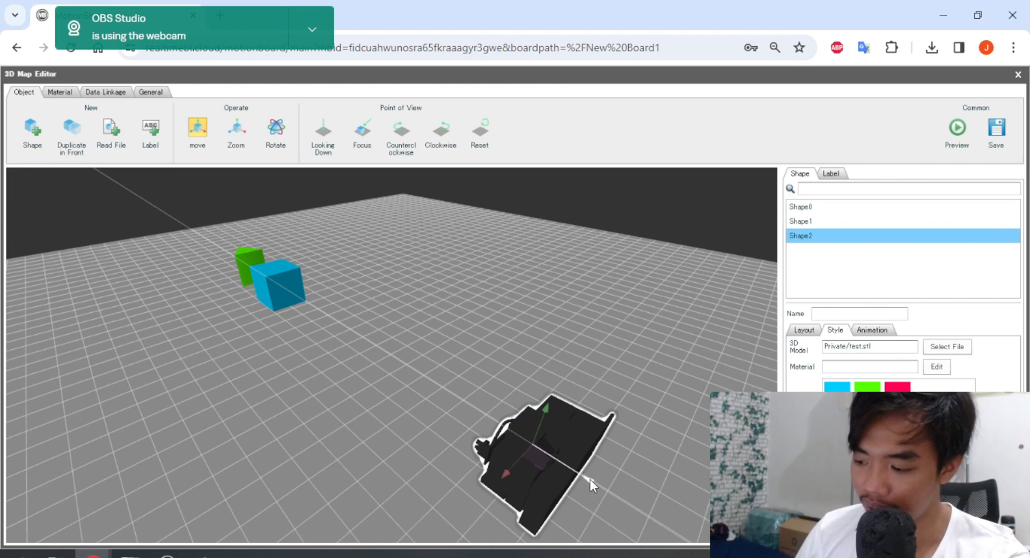
drag(590, 478, 431, 348)
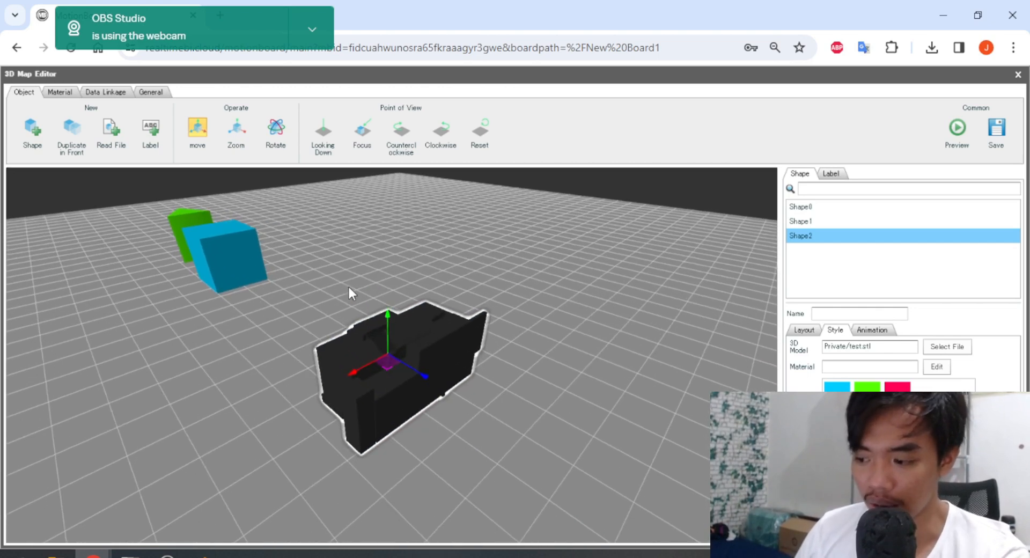
click(276, 129)
scroll(417, 288, up, 3)
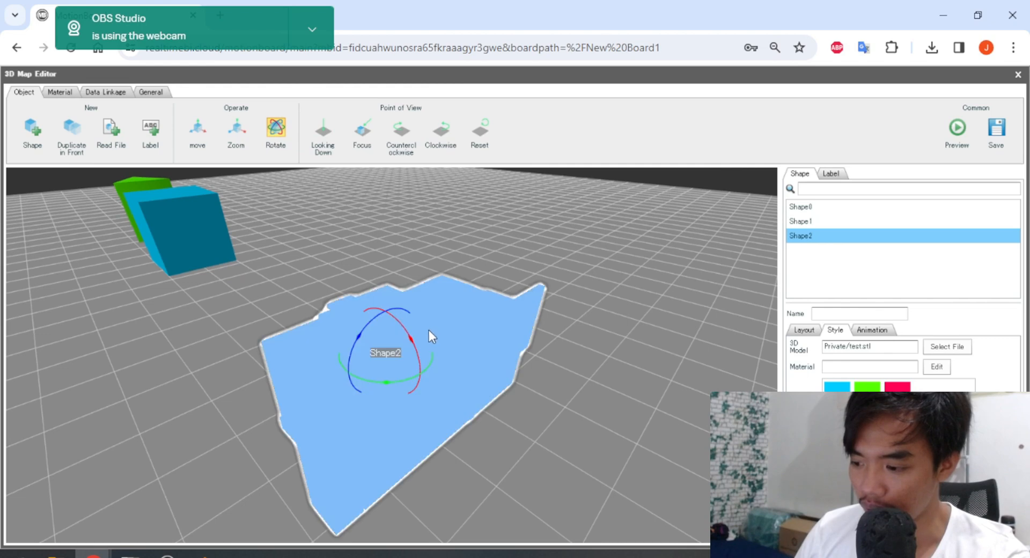
drag(416, 335, 440, 353)
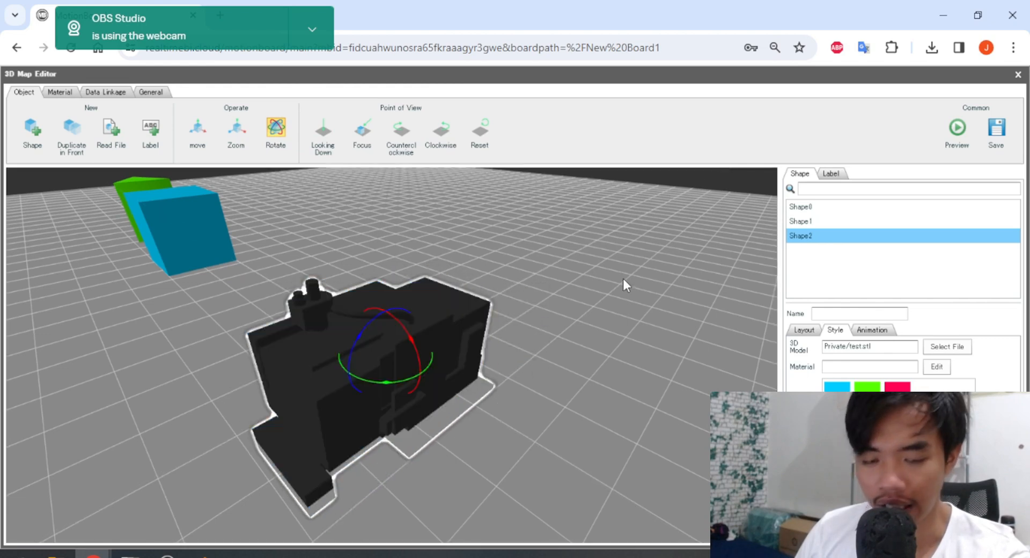
Try a Y rotation of 90 on the machine model, and set it to -90 instead.
click(803, 330)
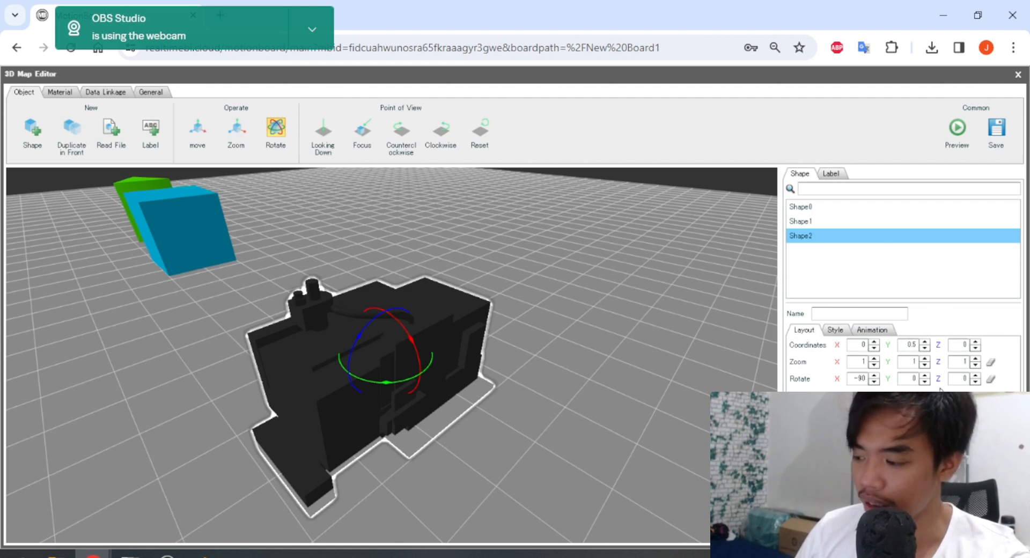
click(875, 357)
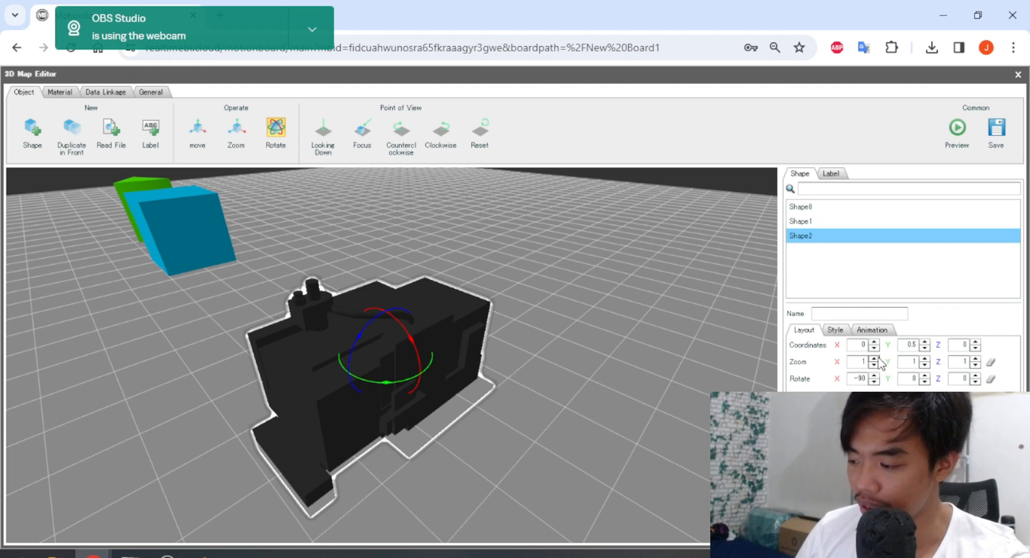
click(876, 366)
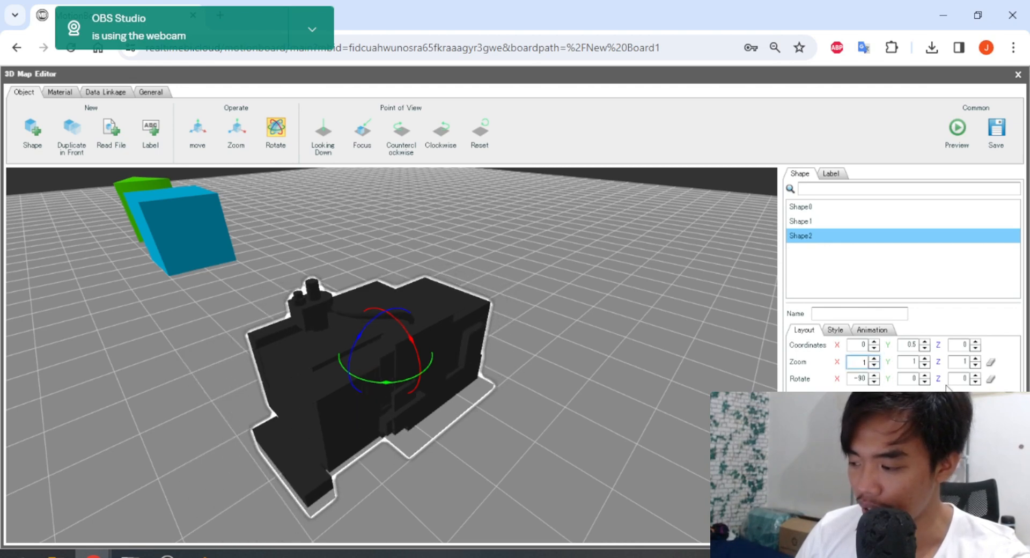
double_click(910, 378)
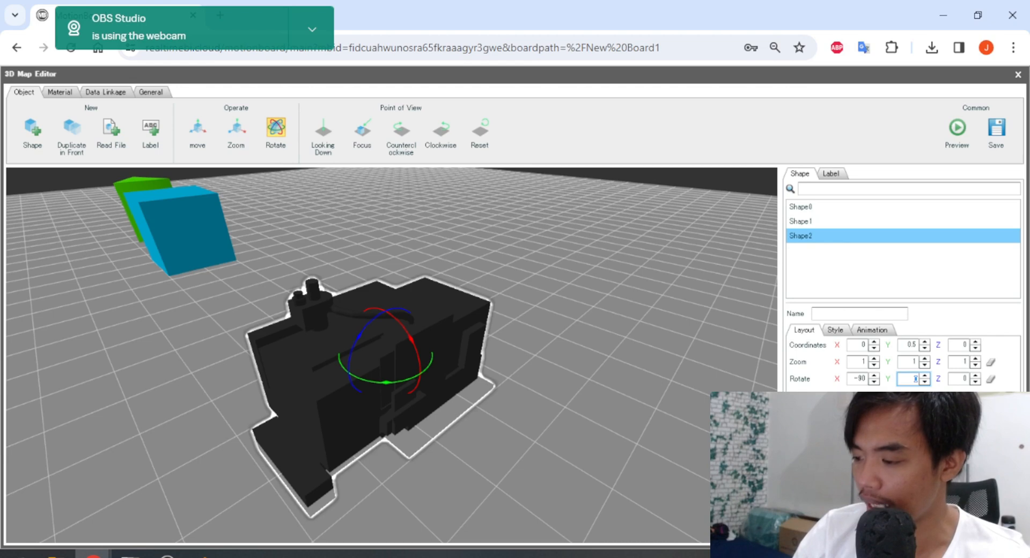
text(90)
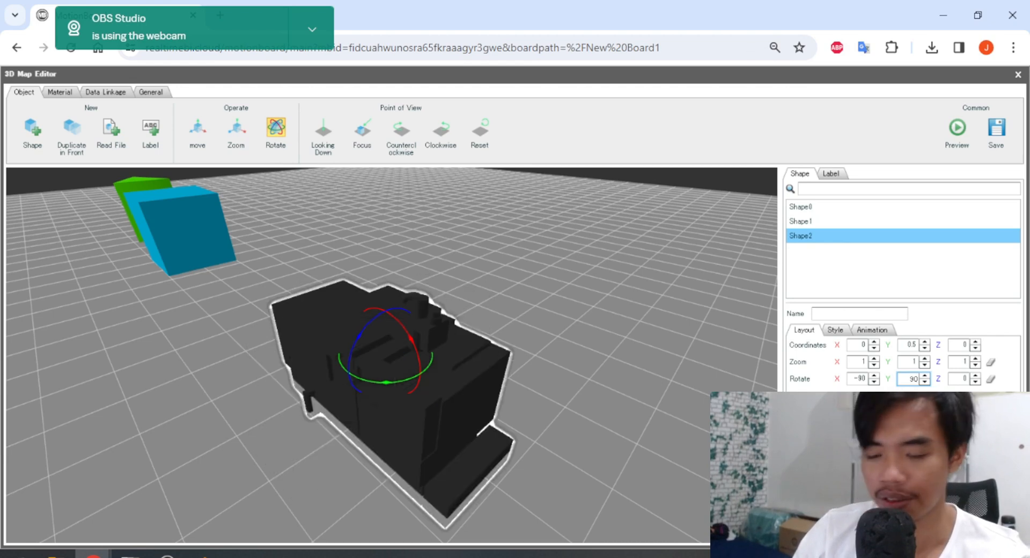
click(910, 379)
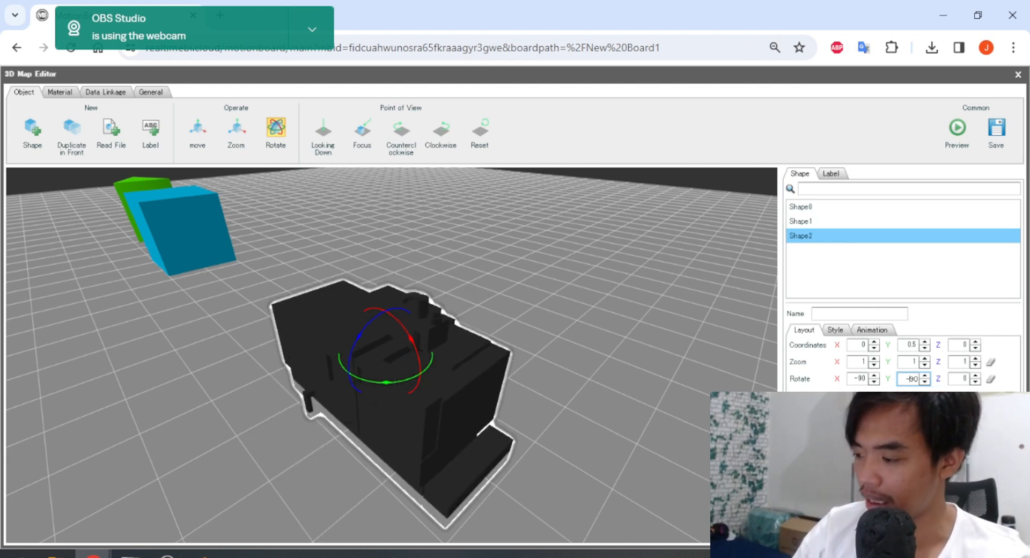
text(-)
key(Return)
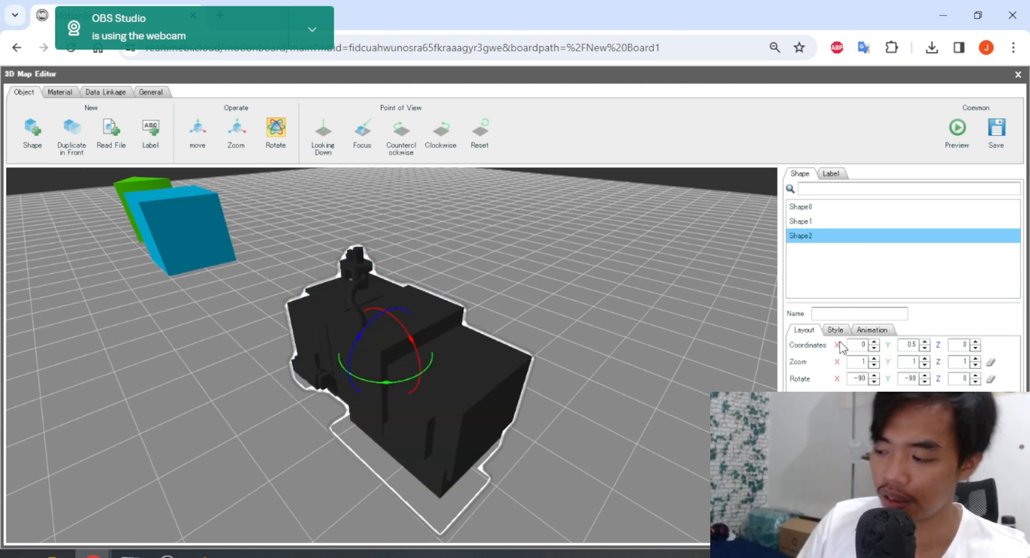
Raise the machine model to a Y coordinate of 0.58 so its base sits on the floor.
click(924, 343)
click(925, 343)
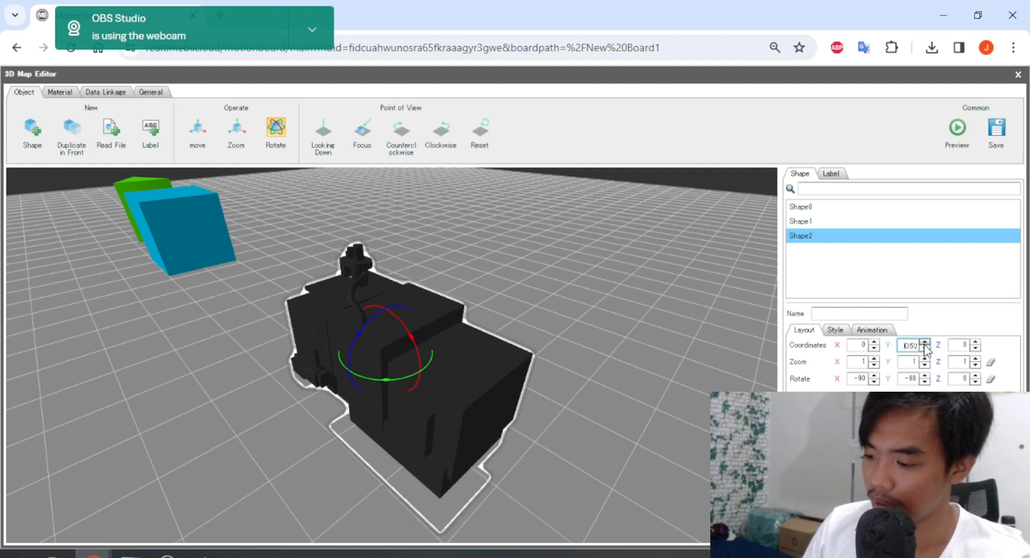
click(924, 343)
click(925, 343)
click(924, 343)
click(924, 342)
click(924, 343)
click(924, 342)
click(924, 342)
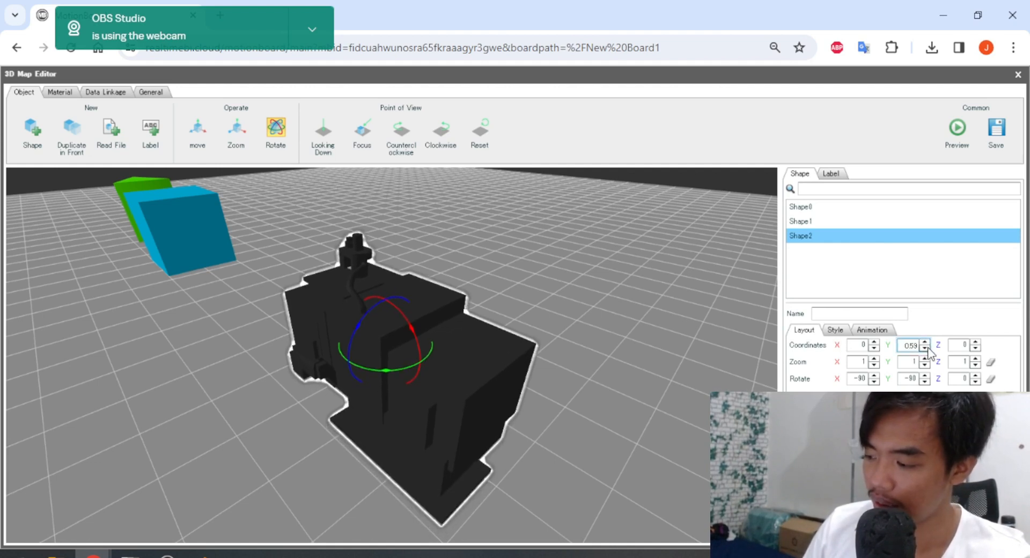
click(925, 348)
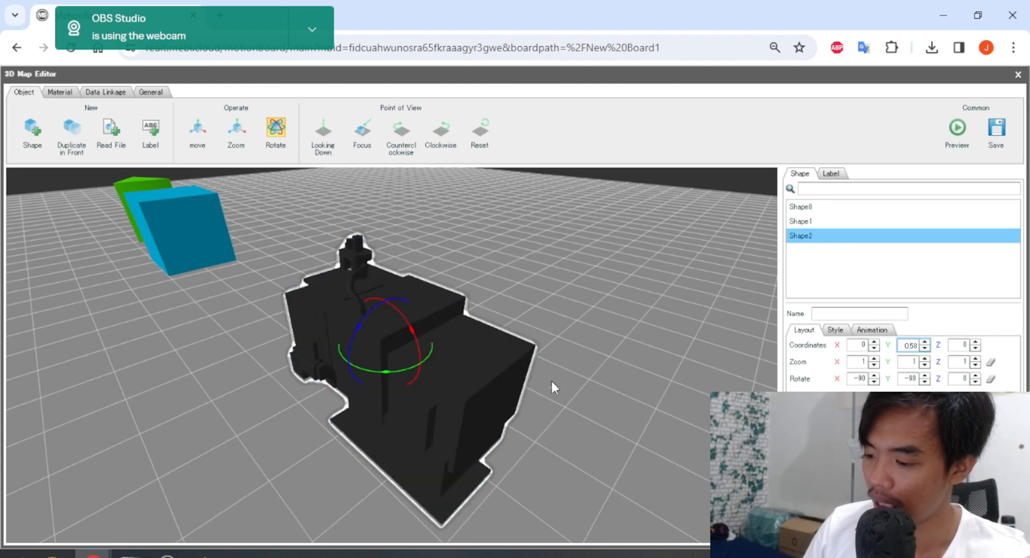
drag(552, 379, 620, 286)
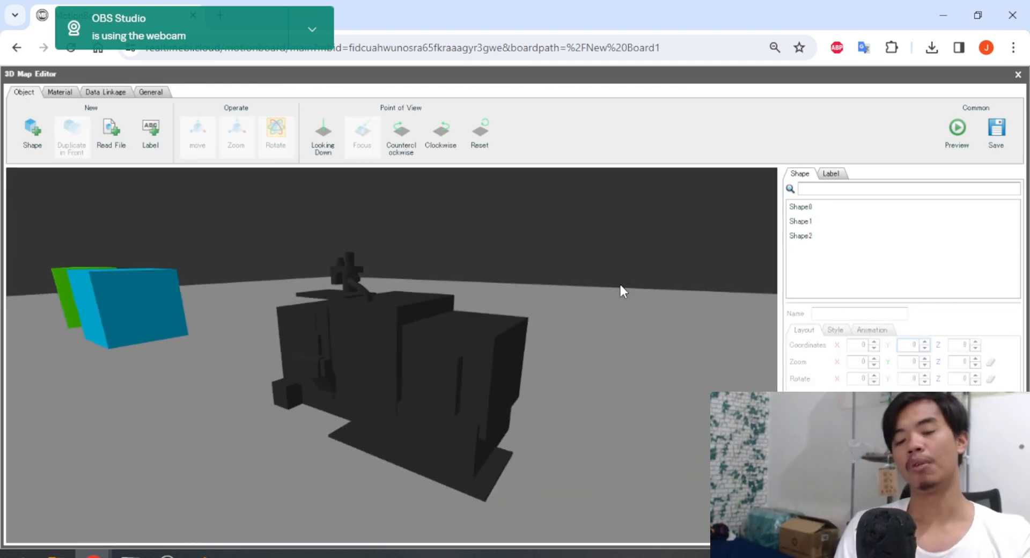
Save the 3D map and close the 3D Map item's properties on the board.
click(997, 131)
click(507, 327)
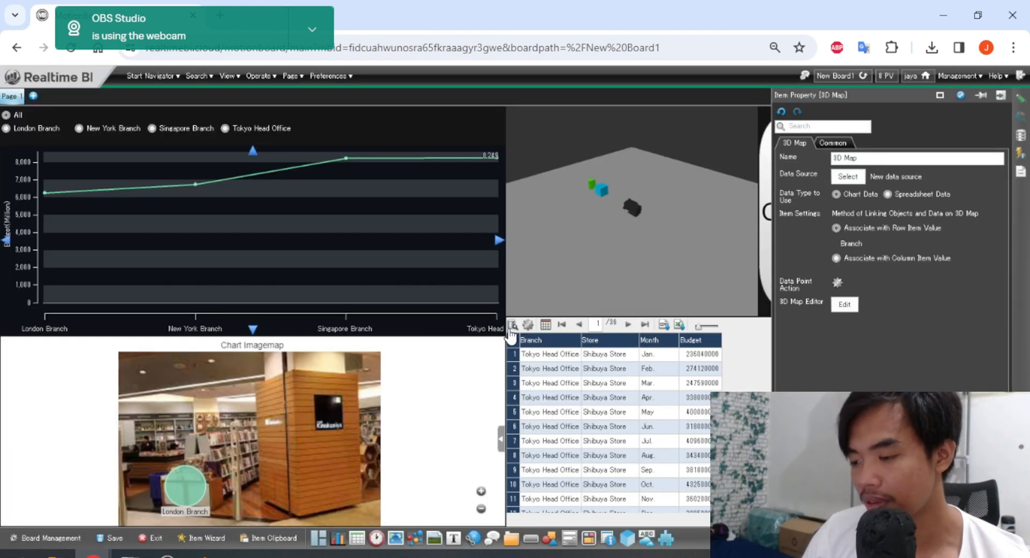
click(1000, 94)
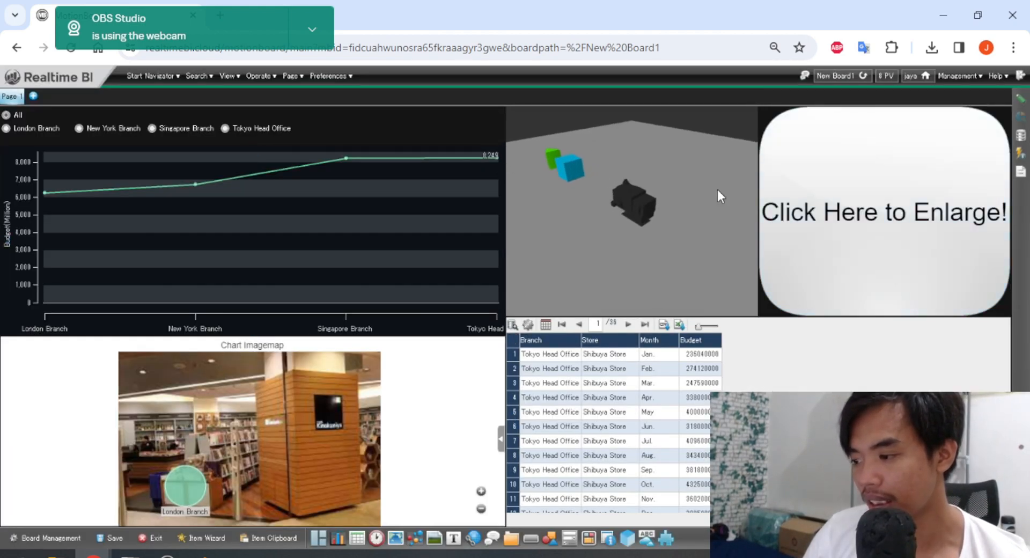
Show the machine model up close in the board's 3D map and save the New Board1 definition.
scroll(718, 189, up, 7)
drag(717, 190, 713, 158)
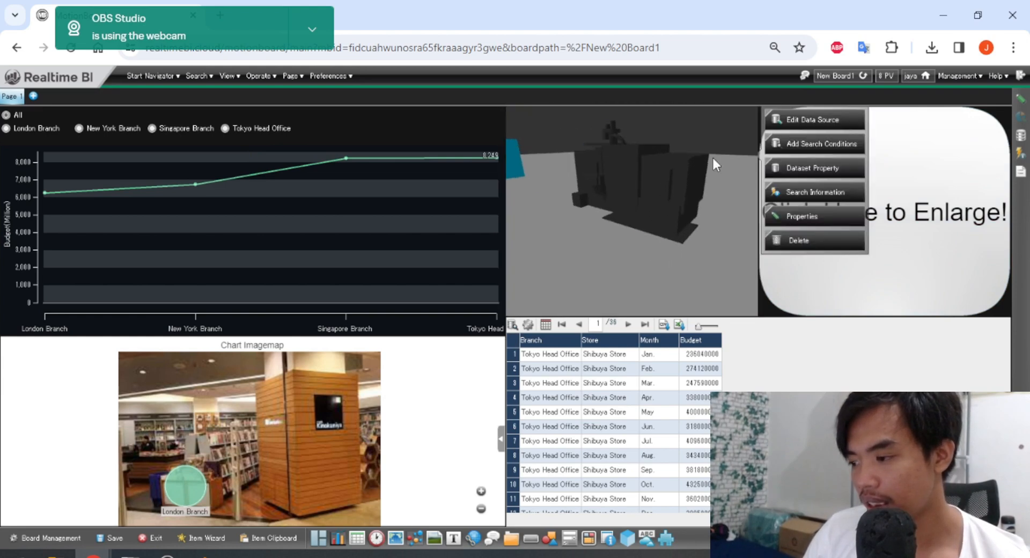
click(114, 537)
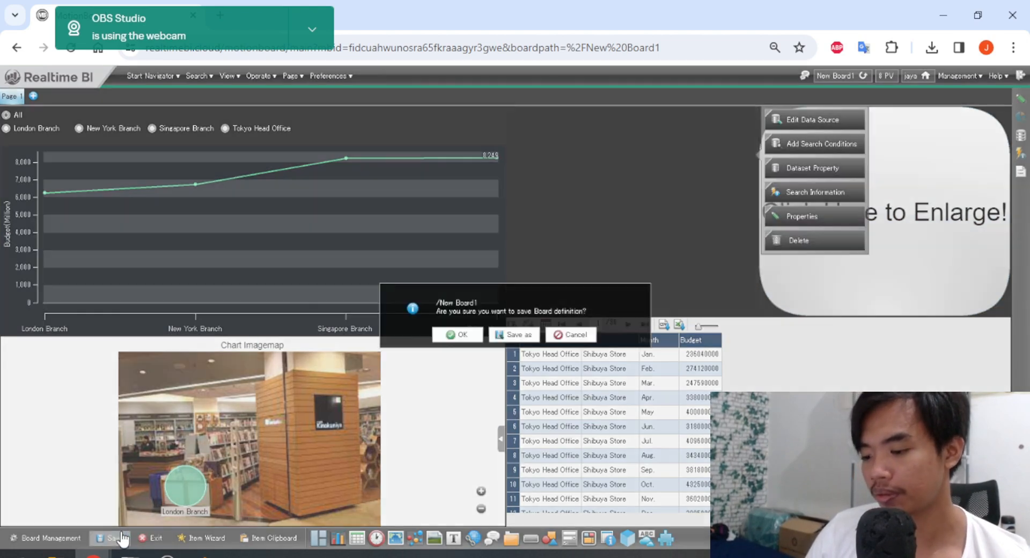
click(457, 335)
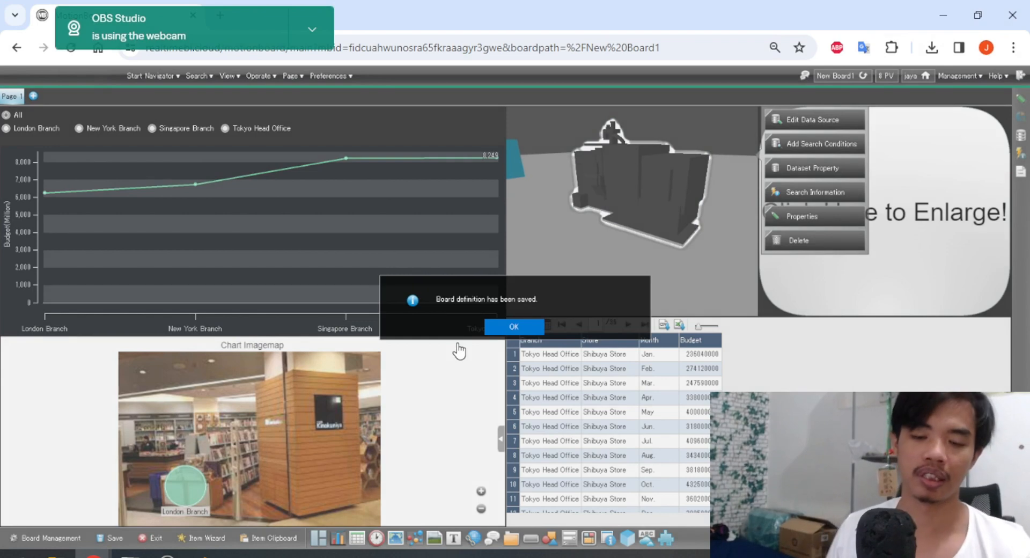
click(499, 326)
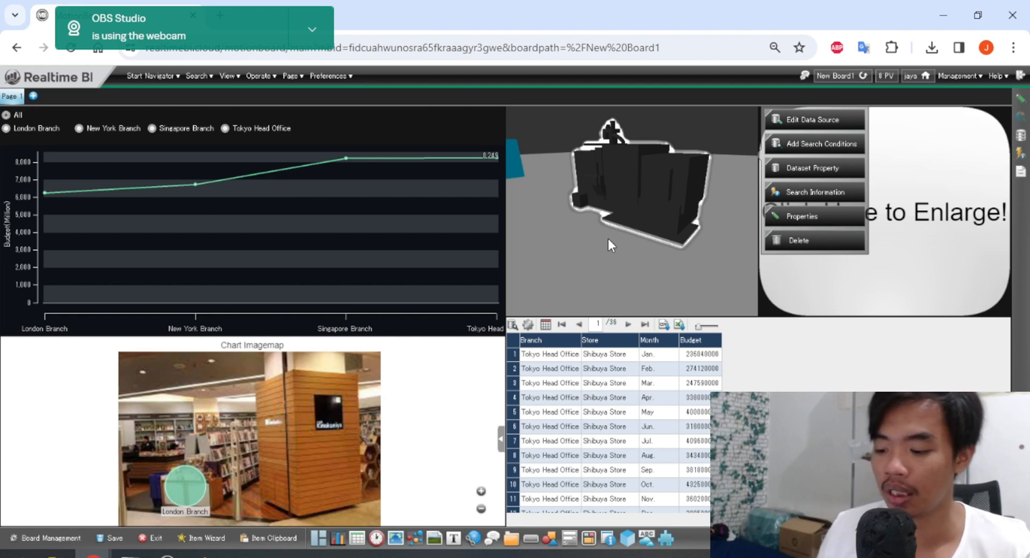
Switch to Blender and select all parts of the machine model, viewing it from the opposite side.
click(205, 556)
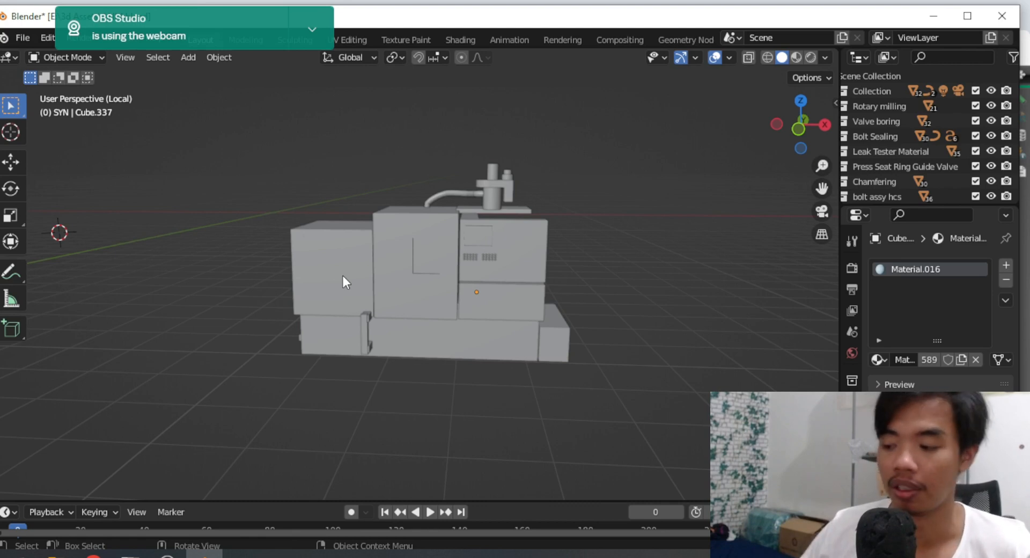
click(432, 194)
drag(243, 126, 668, 457)
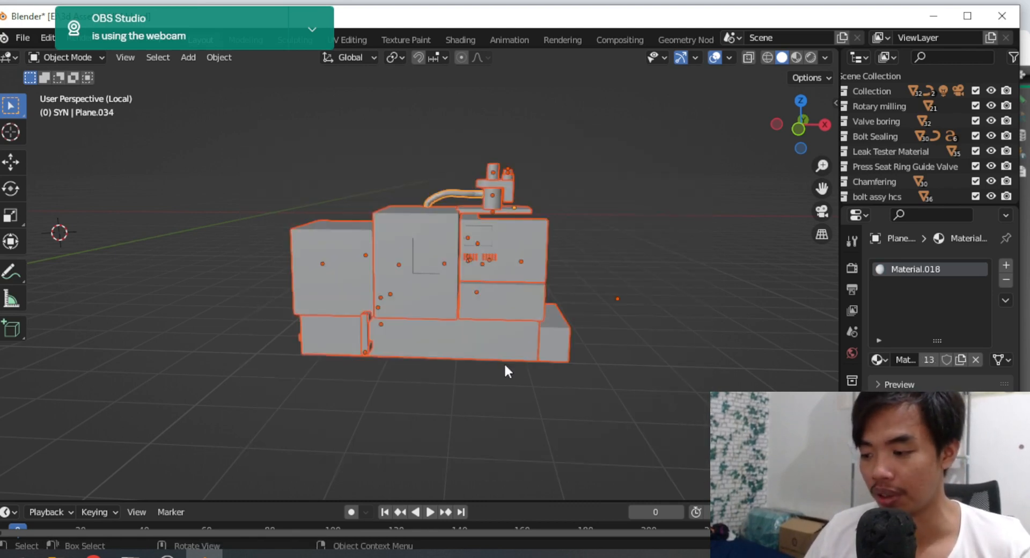
drag(506, 371, 659, 357)
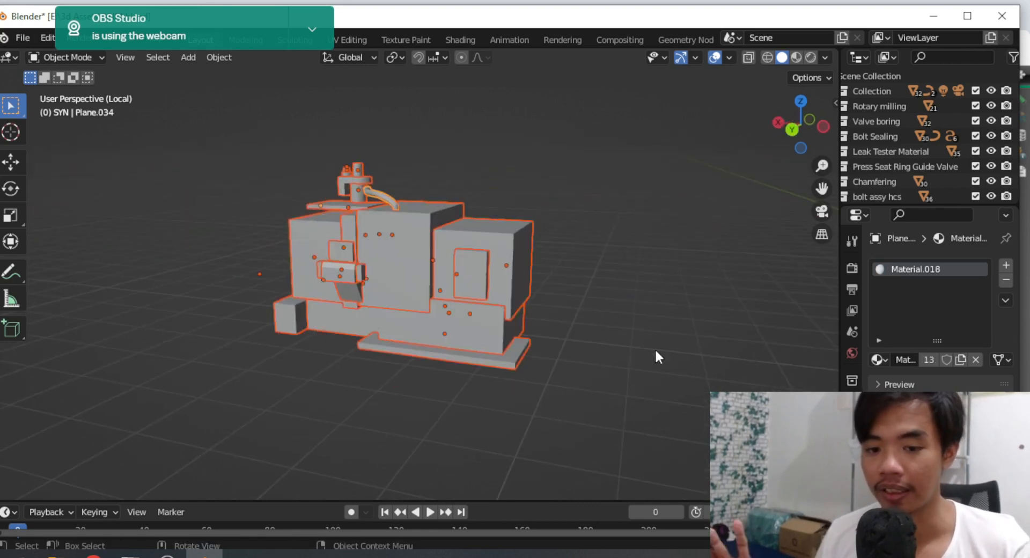